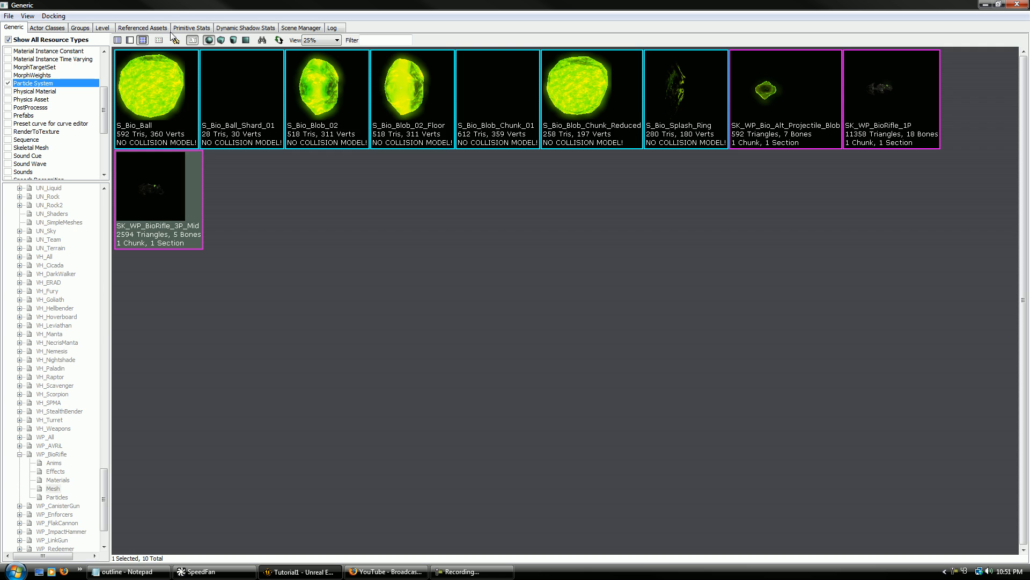
# Pick the CameraActor class from the actor classes and place a CameraActor on the level floor in the perspective view
pyautogui.click(48, 28)
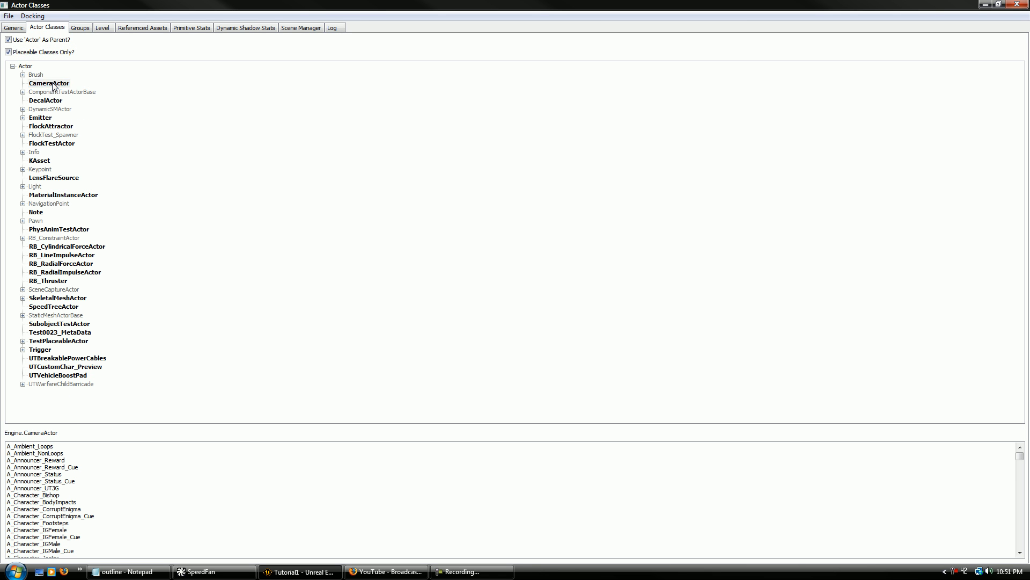
pyautogui.click(1016, 4)
pyautogui.click(367, 478)
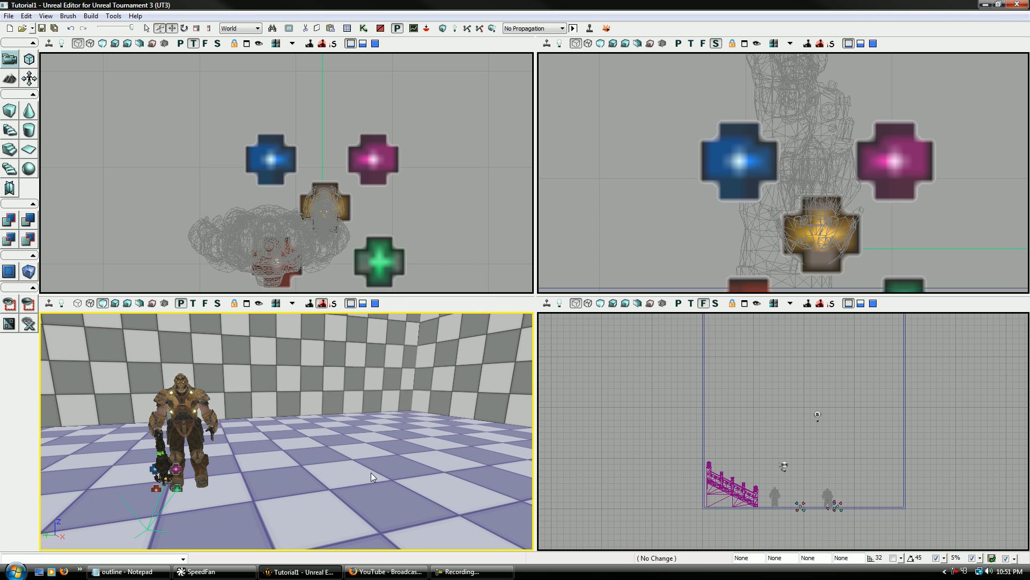
pyautogui.rightClick(370, 473)
pyautogui.click(422, 416)
# Raise the placed CameraActor off the floor to just above the characters' head height
pyautogui.moveTo(422, 415); pyautogui.dragTo(424, 375)
pyautogui.moveTo(300, 424); pyautogui.dragTo(308, 333)
pyautogui.moveTo(308, 332); pyautogui.dragTo(290, 317, button='right')
pyautogui.moveTo(290, 316); pyautogui.dragTo(322, 343)
pyautogui.moveTo(322, 343); pyautogui.dragTo(307, 444, button='right')
pyautogui.moveTo(312, 406); pyautogui.dragTo(233, 407)
pyautogui.moveTo(232, 406); pyautogui.dragTo(166, 397, button='right')
pyautogui.moveTo(166, 397); pyautogui.dragTo(215, 354)
pyautogui.moveTo(215, 354); pyautogui.dragTo(199, 389, button='right')
pyautogui.moveTo(198, 389); pyautogui.dragTo(207, 359)
pyautogui.moveTo(207, 360); pyautogui.dragTo(237, 406, button='right')
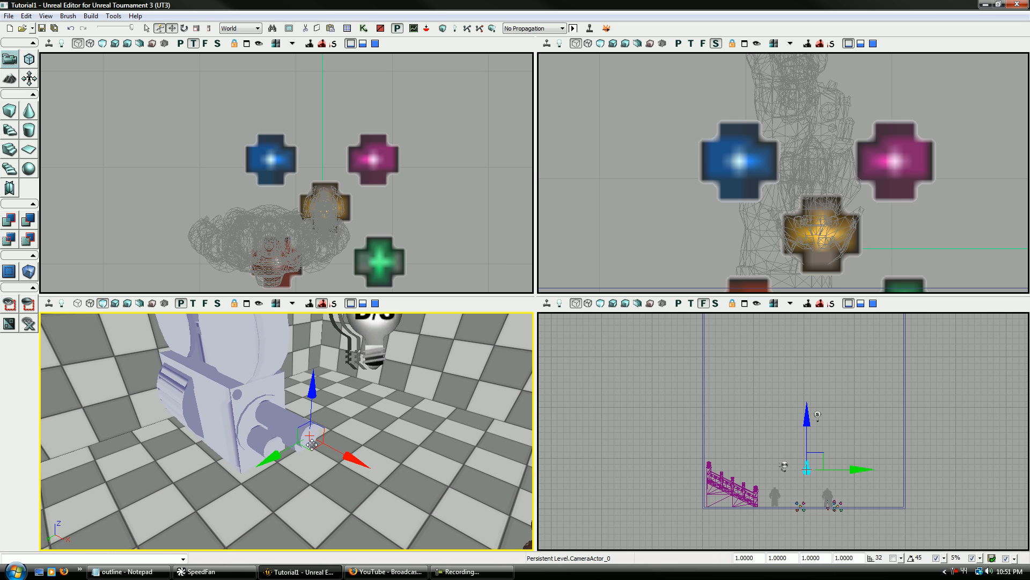
# Rotate the CameraActor about its vertical axis, then return to the translation mode
pyautogui.press('space')
pyautogui.press('space')
pyautogui.press('space')
pyautogui.press('space')
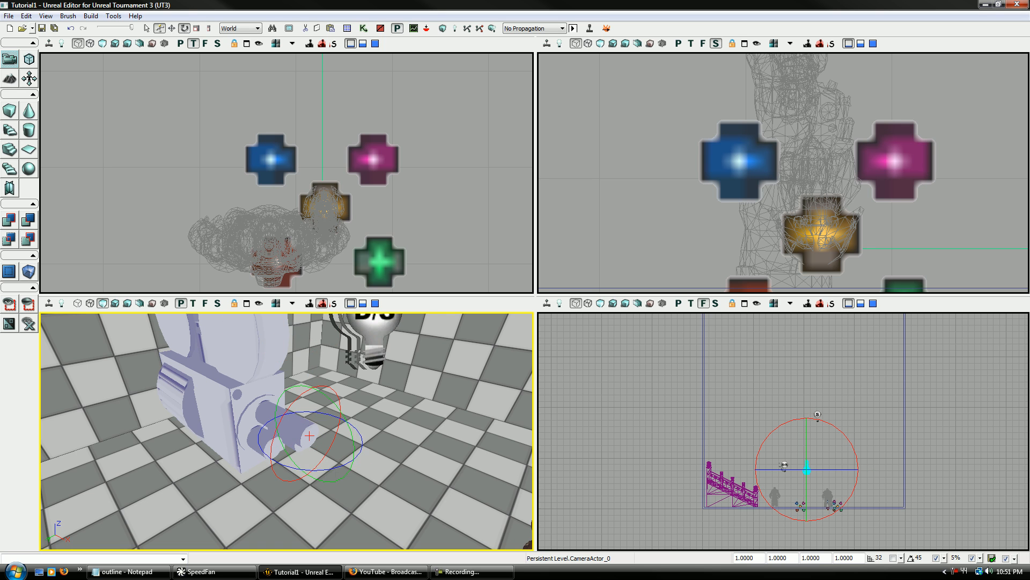
pyautogui.moveTo(350, 461); pyautogui.dragTo(325, 466)
pyautogui.press('space')
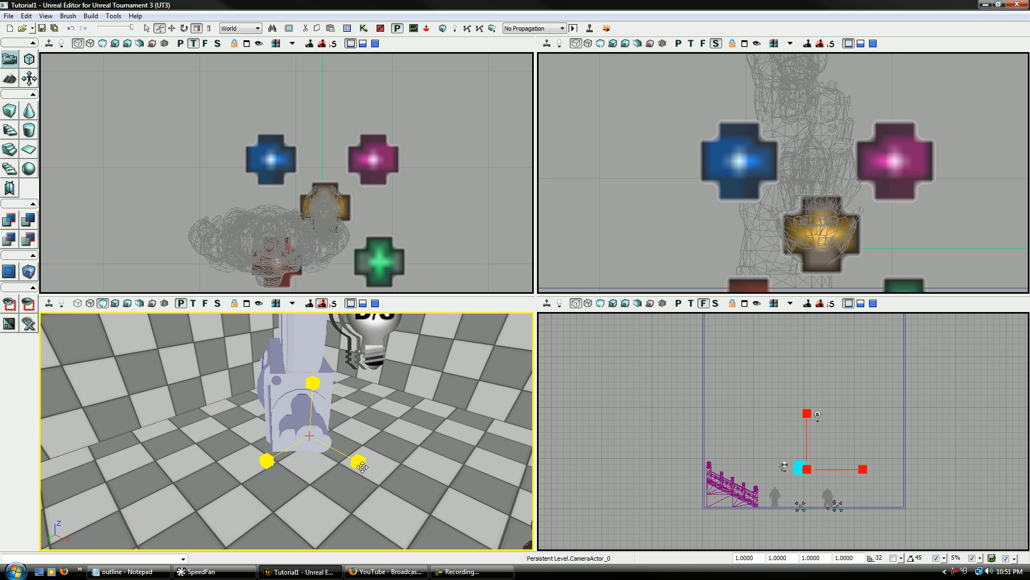
pyautogui.press('space')
pyautogui.press('space')
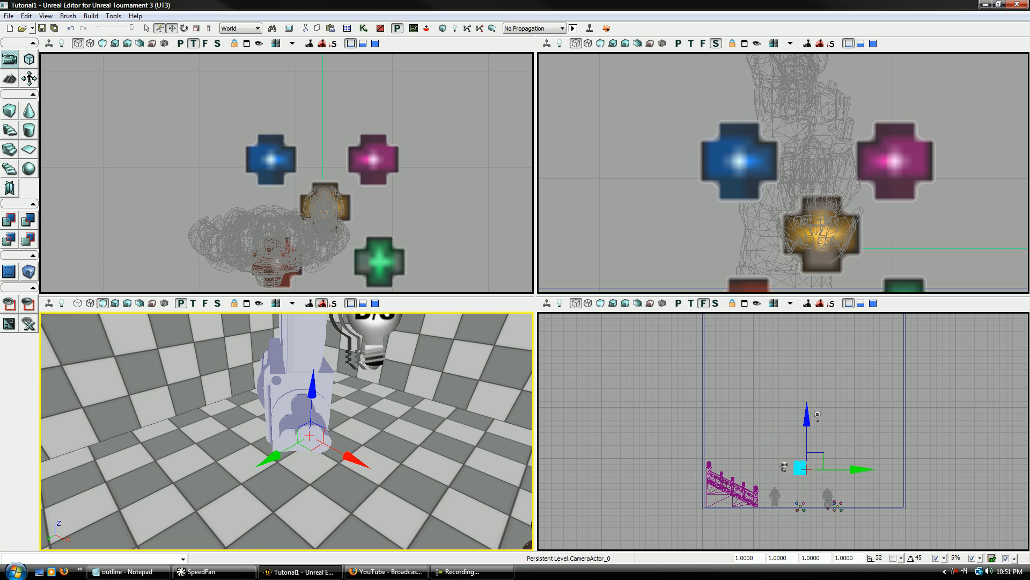
# Open Kismet, create a new Matinee in an empty area of the main sequence, and open it for editing
pyautogui.moveTo(353, 454); pyautogui.dragTo(418, 489)
pyautogui.moveTo(352, 454); pyautogui.dragTo(352, 510)
pyautogui.moveTo(353, 510); pyautogui.dragTo(352, 463, button='right')
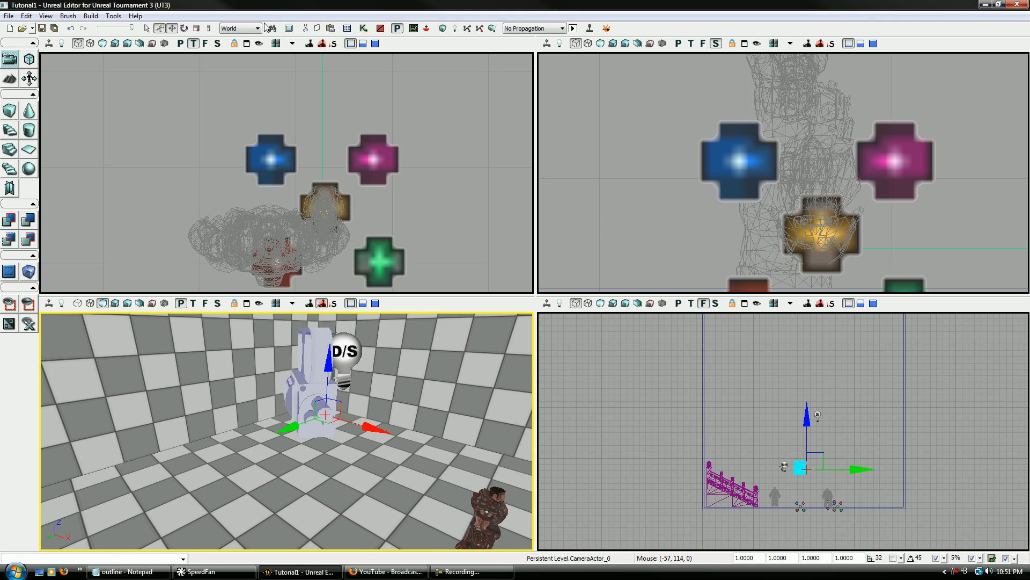
pyautogui.click(364, 28)
pyautogui.scroll(-4, 470, 158)
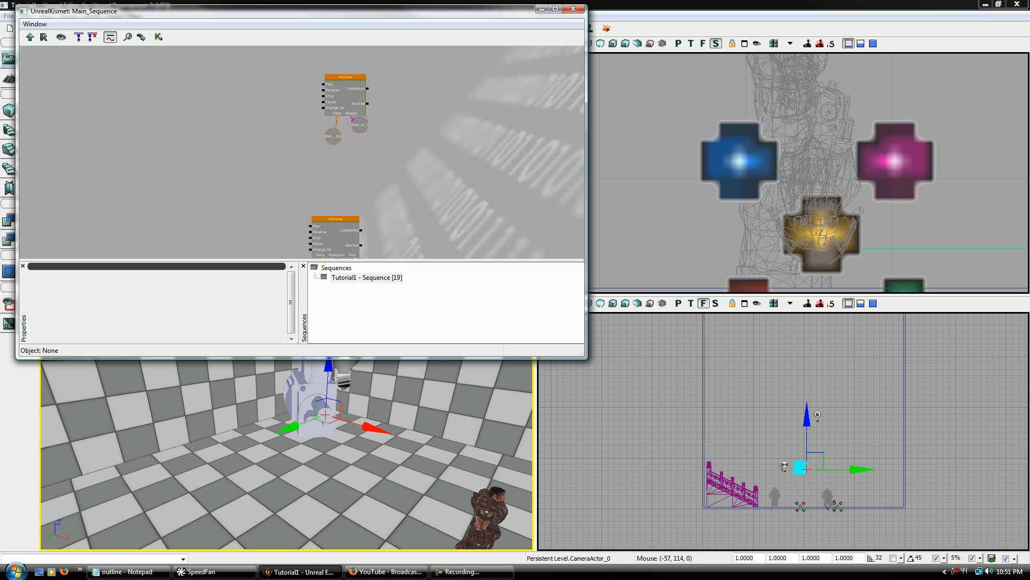
pyautogui.rightClick(355, 147)
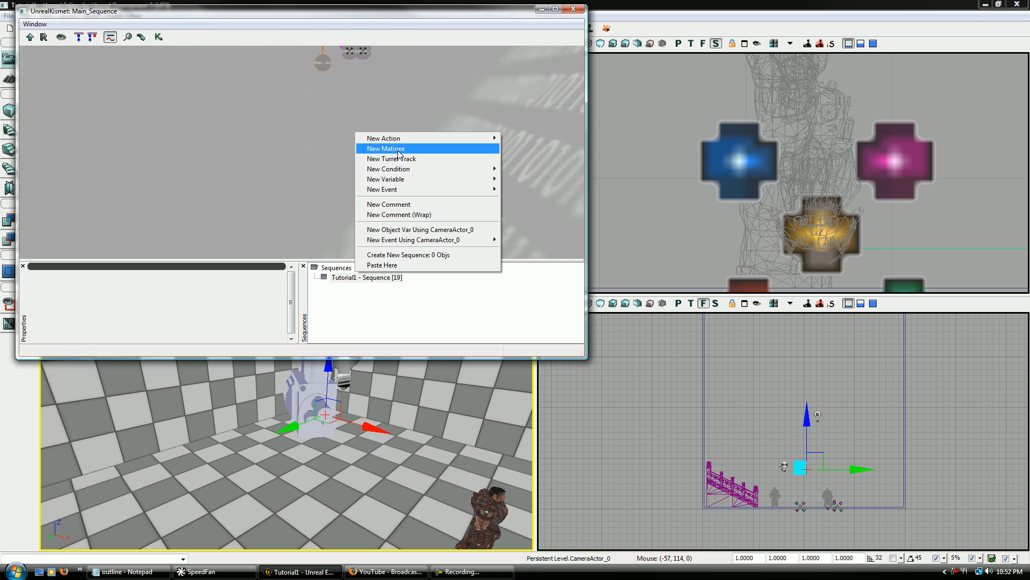
pyautogui.click(375, 159)
pyautogui.doubleClick(372, 170)
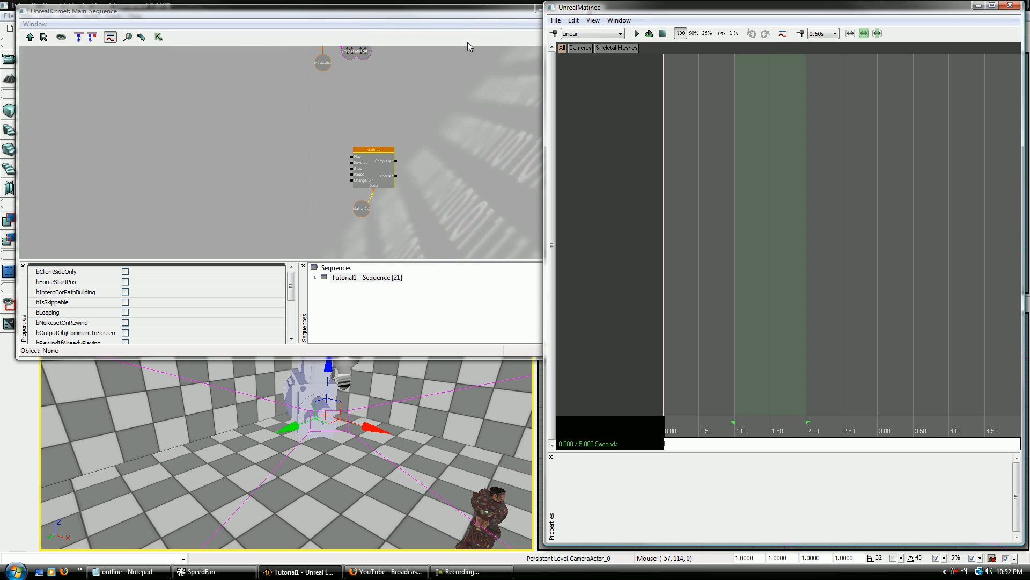
# Add a new camera group named Cam1 for the selected CameraActor and select its Movement track
pyautogui.rightClick(599, 140)
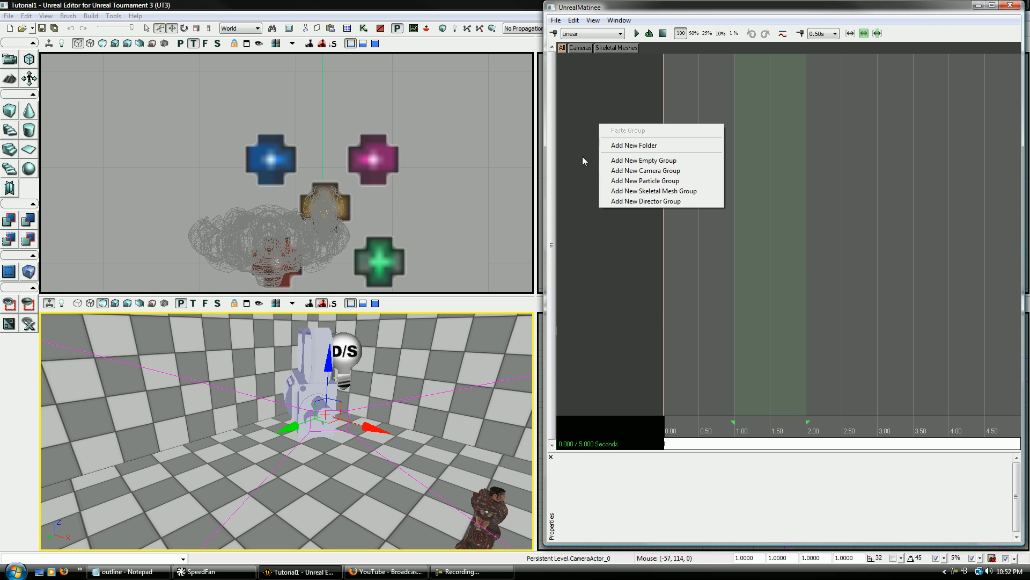
pyautogui.click(663, 171)
pyautogui.click(636, 304)
pyautogui.rightClick(593, 200)
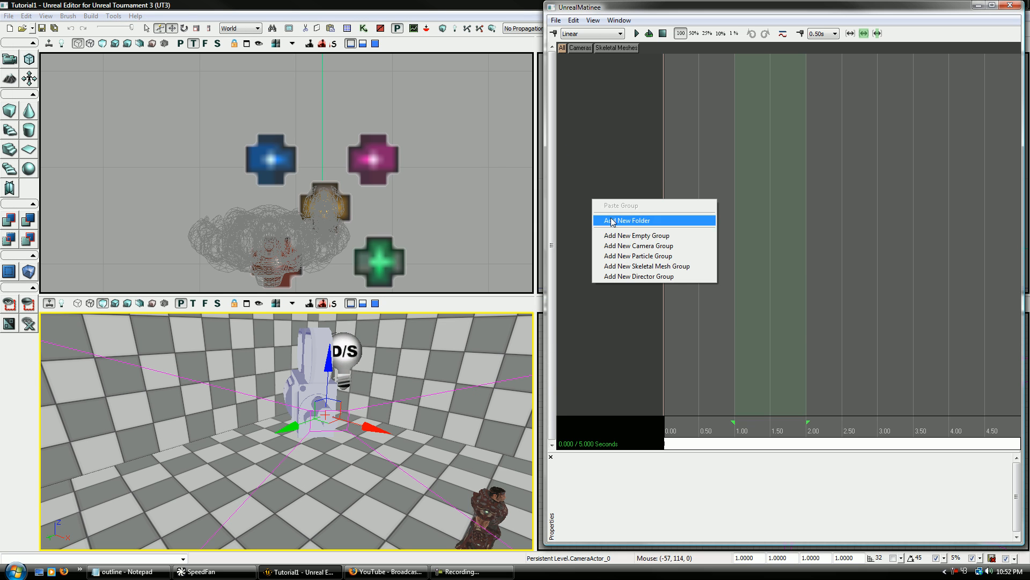
pyautogui.click(655, 247)
pyautogui.write('Cam')
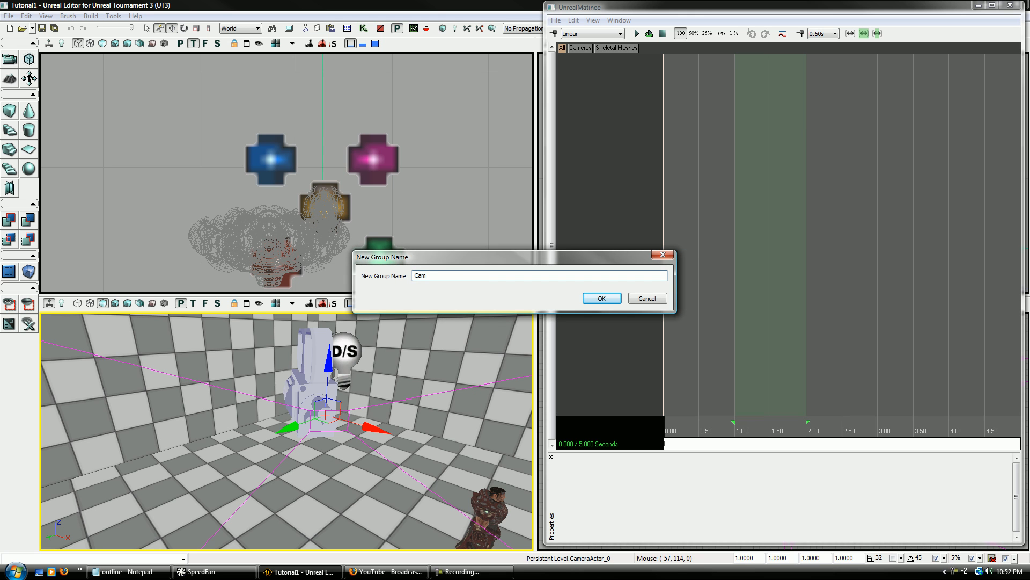
pyautogui.write('1')
pyautogui.press('Return')
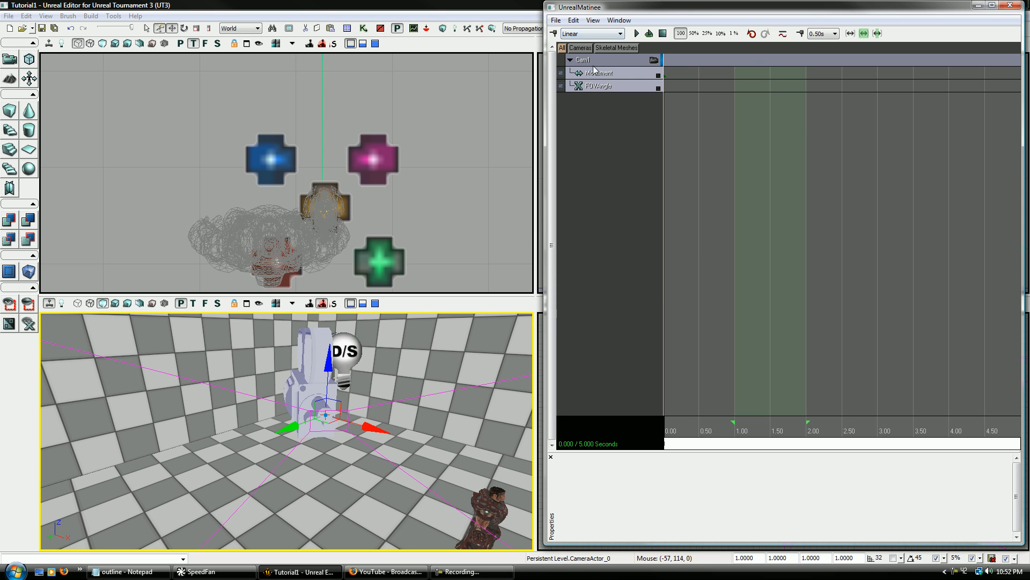
pyautogui.click(594, 65)
pyautogui.click(597, 77)
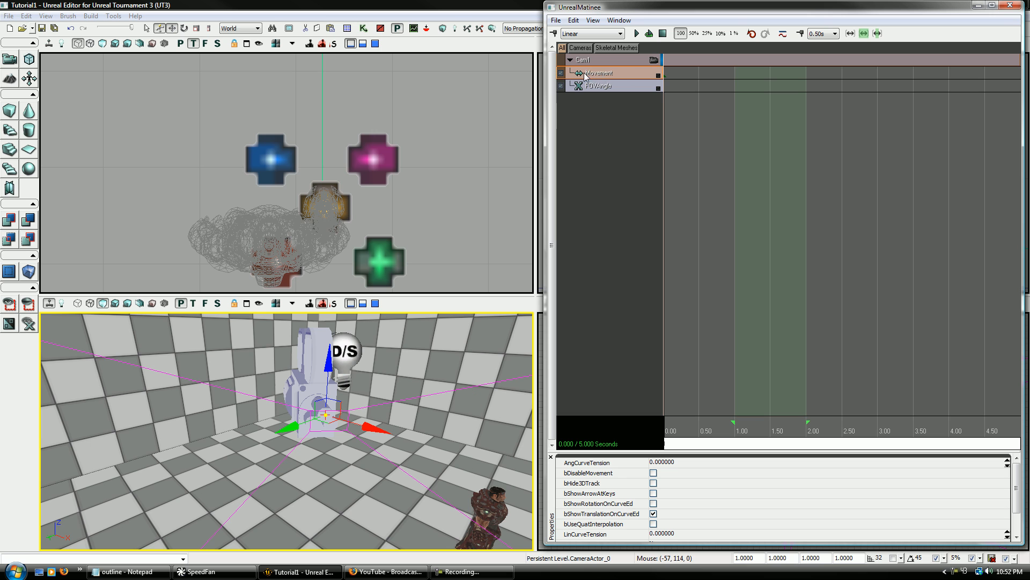
# Add a movement key at about 0.98 seconds and move the camera for that key forward along the X axis
pyautogui.moveTo(682, 422); pyautogui.dragTo(734, 424)
pyautogui.press('Return')
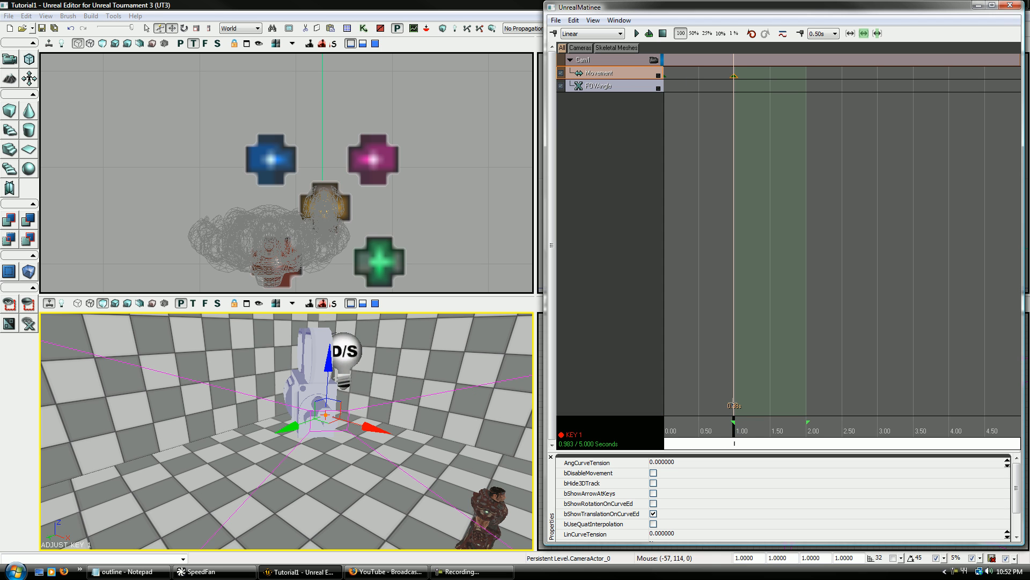
pyautogui.moveTo(277, 261); pyautogui.dragTo(318, 221, button='right')
pyautogui.scroll(-10, 318, 220)
pyautogui.moveTo(297, 171); pyautogui.dragTo(393, 171)
pyautogui.moveTo(325, 376); pyautogui.dragTo(271, 467)
pyautogui.moveTo(740, 438)
pyautogui.mouseDown()
pyautogui.moveTo(668, 439)
pyautogui.moveTo(719, 439)
pyautogui.mouseUp()
pyautogui.click(734, 76)
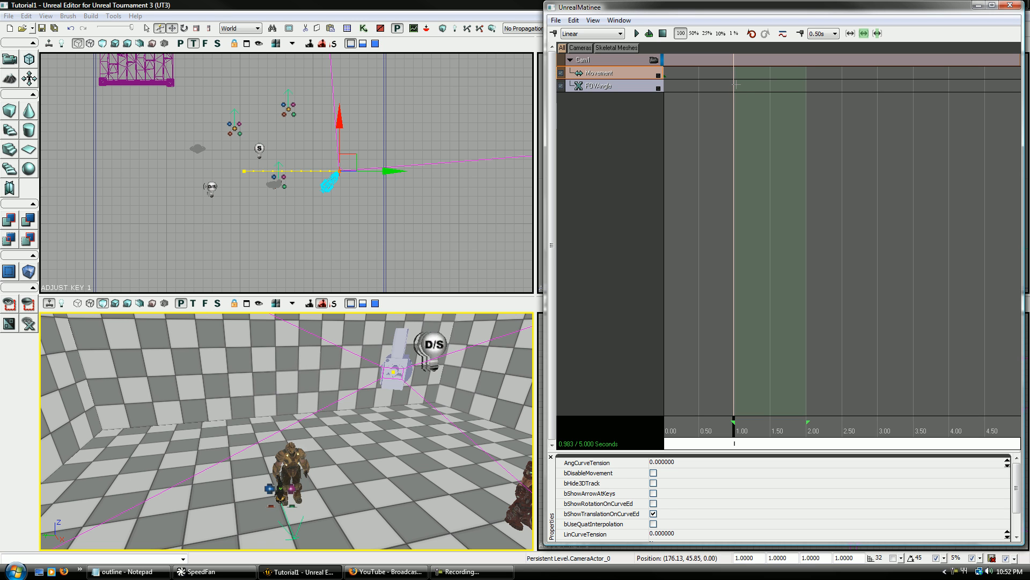
pyautogui.moveTo(414, 223); pyautogui.dragTo(428, 205)
pyautogui.moveTo(276, 139); pyautogui.dragTo(258, 123)
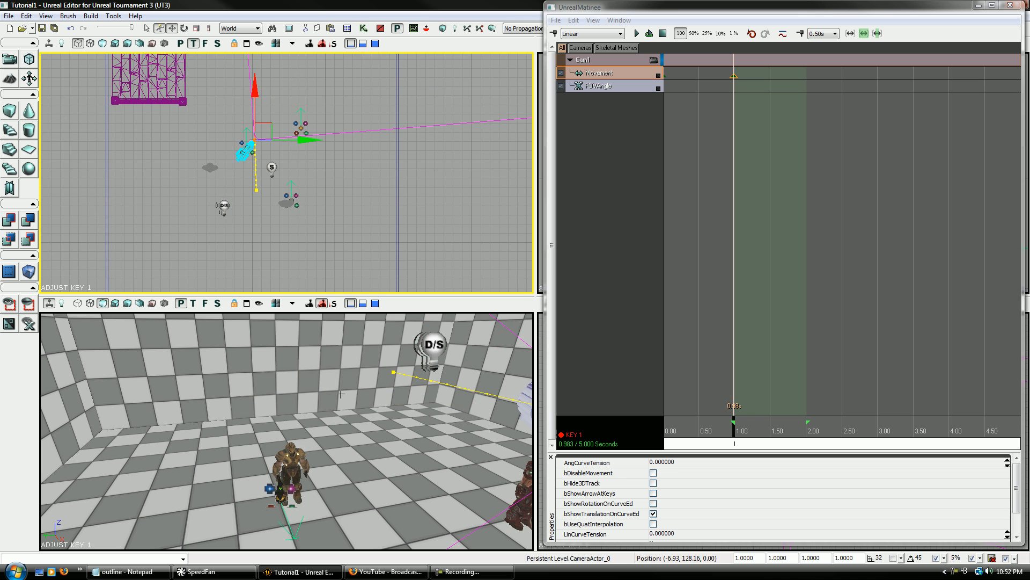
# Look through the Cam1 camera and scrub the timeline back to about 0.75 seconds to preview the movement
pyautogui.moveTo(356, 365); pyautogui.dragTo(427, 342, button='right')
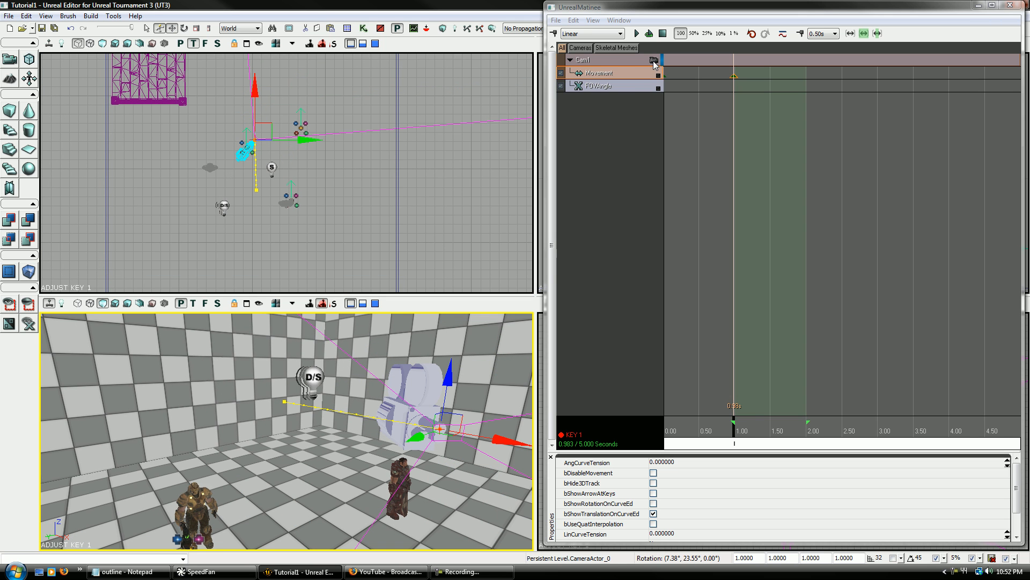
pyautogui.moveTo(287, 431); pyautogui.dragTo(440, 418, button='right')
pyautogui.moveTo(225, 457); pyautogui.dragTo(263, 457, button='right')
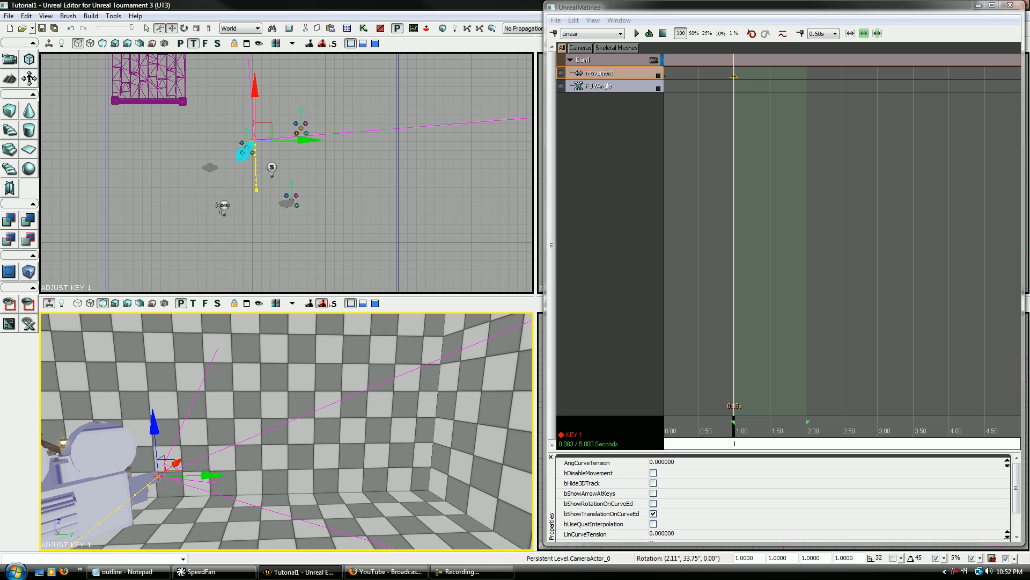
pyautogui.moveTo(286, 430); pyautogui.dragTo(330, 414)
pyautogui.click(653, 61)
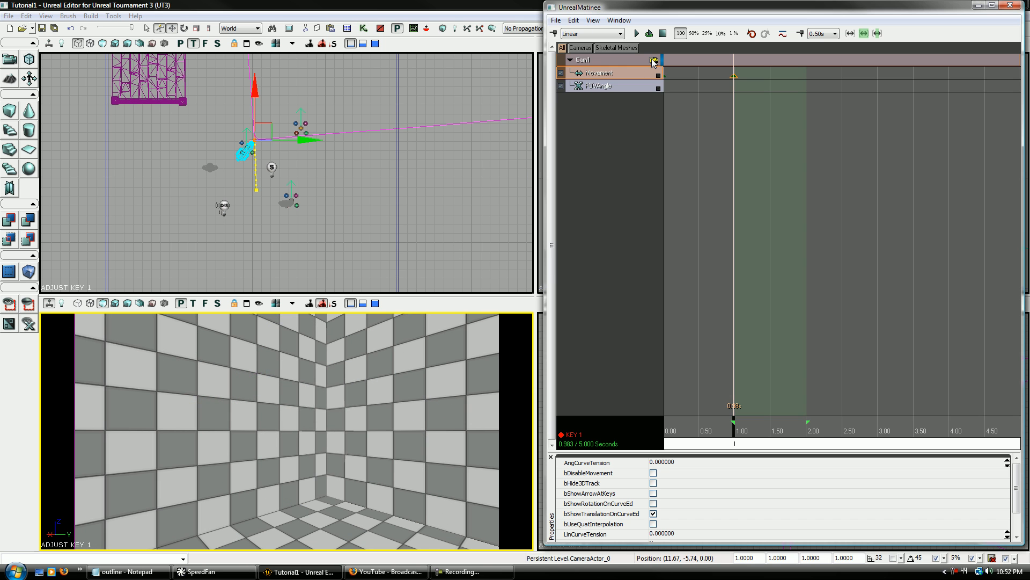
pyautogui.moveTo(735, 436)
pyautogui.mouseDown()
pyautogui.moveTo(622, 432)
pyautogui.moveTo(728, 424)
pyautogui.moveTo(718, 435)
pyautogui.mouseUp()
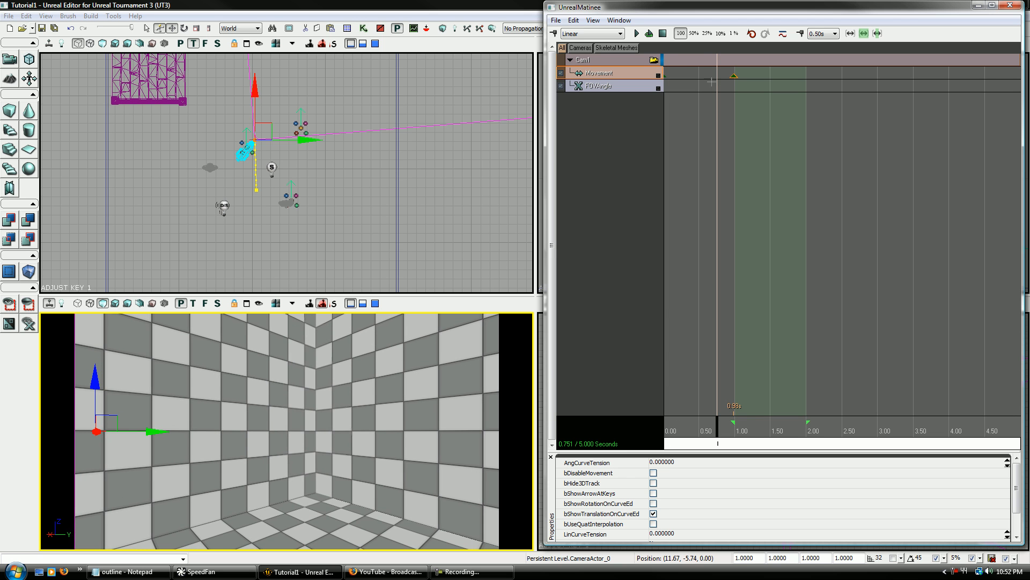
pyautogui.click(654, 61)
# Add another movement key for Cam1 at about 2.56 seconds
pyautogui.moveTo(333, 413); pyautogui.dragTo(311, 467)
pyautogui.moveTo(311, 429); pyautogui.dragTo(263, 462, button='right')
pyautogui.moveTo(393, 256); pyautogui.dragTo(359, 273)
pyautogui.click(776, 429)
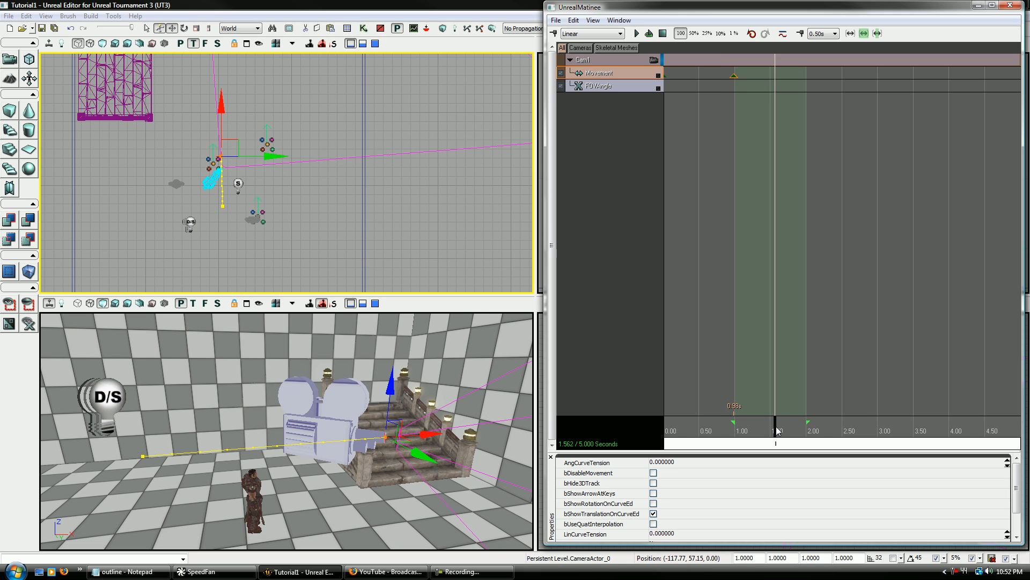
pyautogui.scroll(-4, 807, 412)
pyautogui.moveTo(842, 429); pyautogui.dragTo(876, 433)
pyautogui.press('Return')
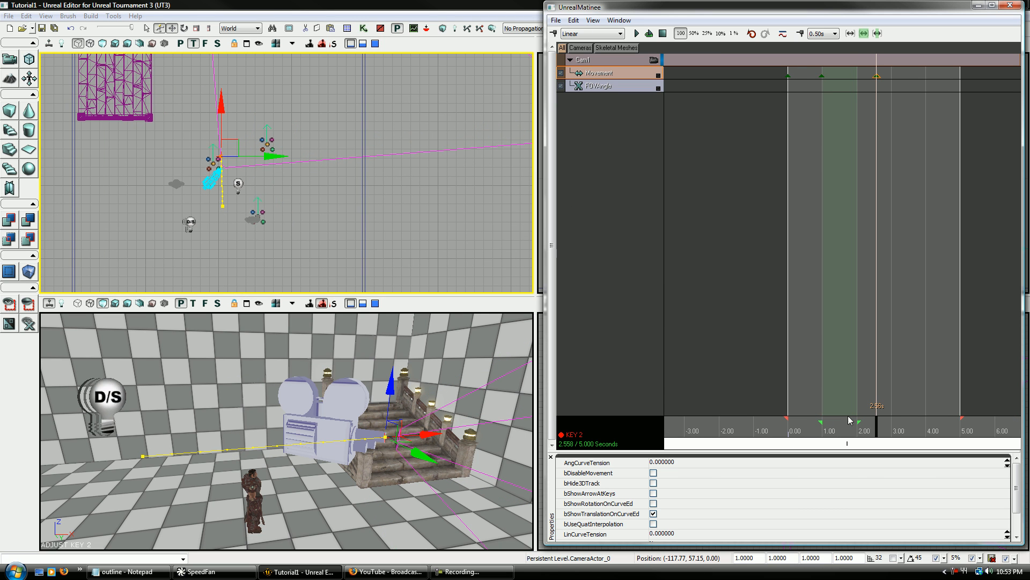
# Move and rotate the camera for the 2.56-second key near the far wall and preview it through the Cam1 view
pyautogui.moveTo(335, 252); pyautogui.dragTo(343, 248)
pyautogui.moveTo(288, 187); pyautogui.dragTo(321, 116)
pyautogui.press('space')
pyautogui.press('space')
pyautogui.press('space')
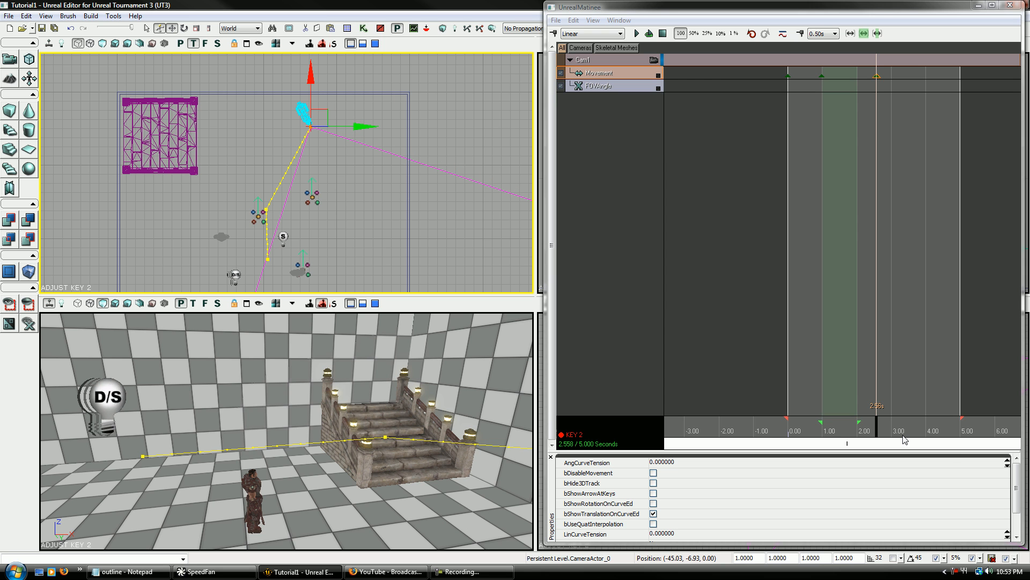
pyautogui.moveTo(880, 429); pyautogui.dragTo(868, 380)
pyautogui.click(653, 60)
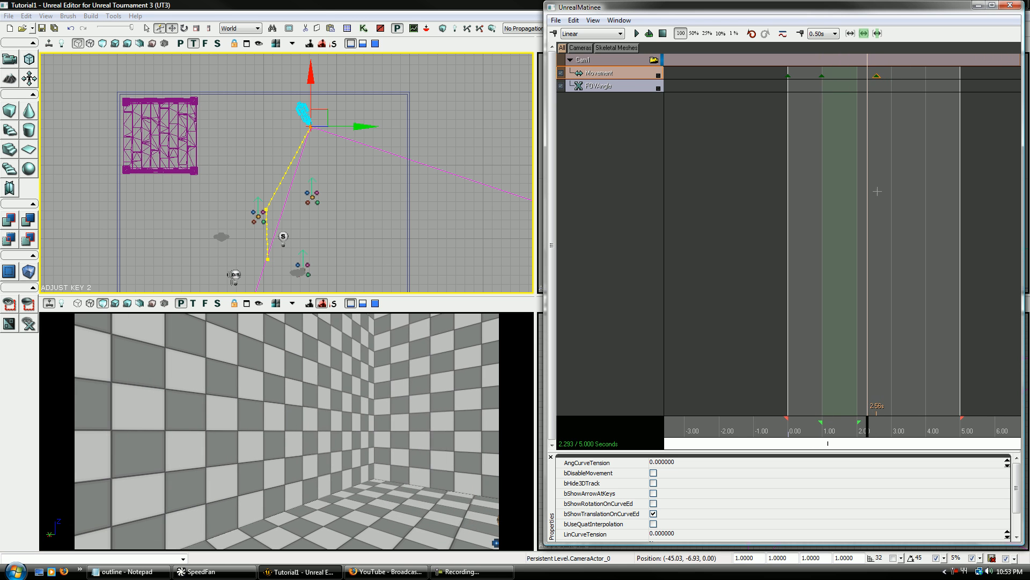
# Delete the movement keys at 2.56 and 0.98 seconds, leaving only the starting key
pyautogui.click(876, 76)
pyautogui.click(821, 76)
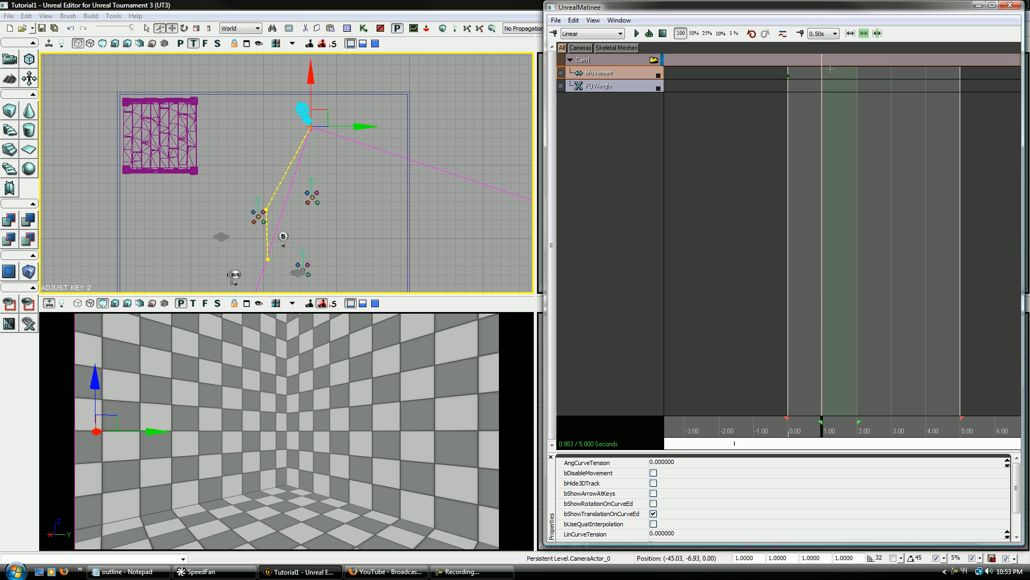
pyautogui.click(788, 77)
# Set the interpolation mode for new keys to Curve (Auto) and add movement keys at about 0.95 and 2.62 seconds
pyautogui.click(618, 33)
pyautogui.click(590, 43)
pyautogui.moveTo(820, 429); pyautogui.dragTo(880, 429)
pyautogui.click(821, 76)
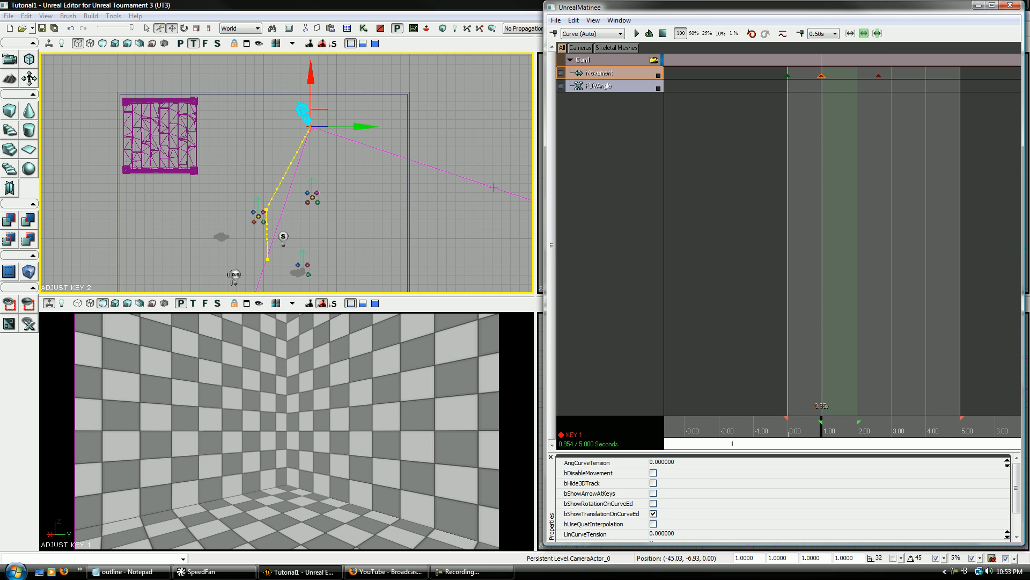
# Move the camera for the 0.95-second key forward in the top view and rotate it to face a side wall
pyautogui.moveTo(290, 227); pyautogui.dragTo(371, 135)
pyautogui.press('space')
pyautogui.press('space')
pyautogui.press('space')
# Select the 2.62-second key, move its camera diagonally across the room beyond the characters, and rotate it toward the opposite walls
pyautogui.click(888, 74)
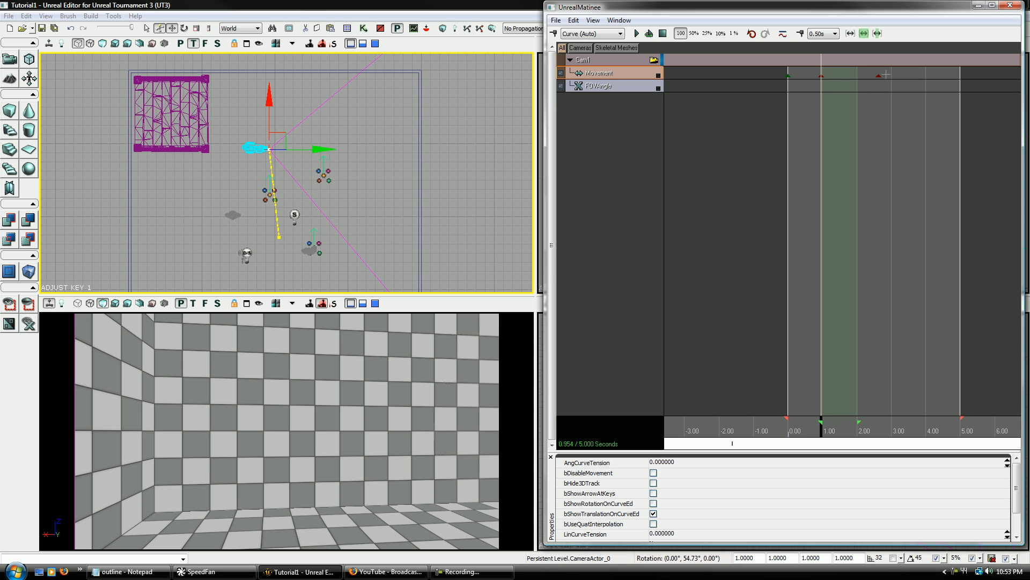
pyautogui.click(877, 77)
pyautogui.moveTo(410, 208); pyautogui.dragTo(375, 207)
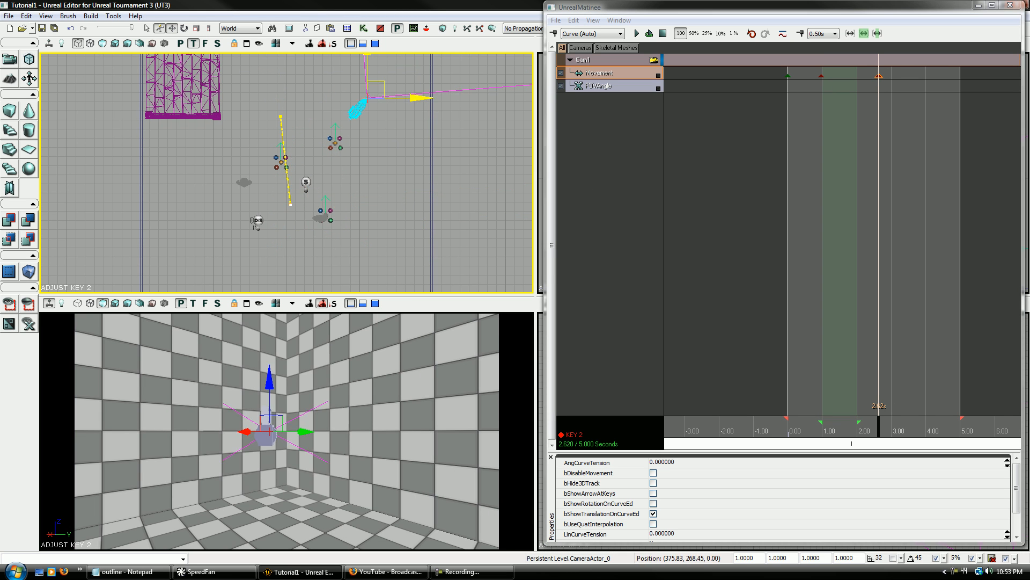
pyautogui.press('space')
pyautogui.moveTo(408, 63); pyautogui.dragTo(462, 86)
pyautogui.press('space')
pyautogui.press('space')
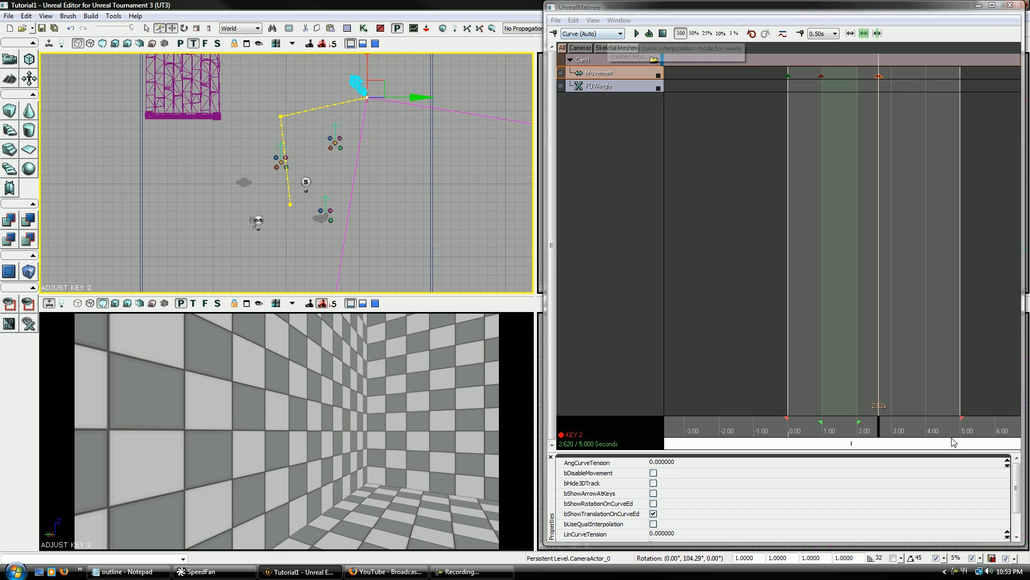
# Scrub through the camera move and rotate the camera for the 2.62-second key to face the characters and staircase
pyautogui.moveTo(880, 432); pyautogui.dragTo(779, 432)
pyautogui.moveTo(707, 423); pyautogui.dragTo(765, 409)
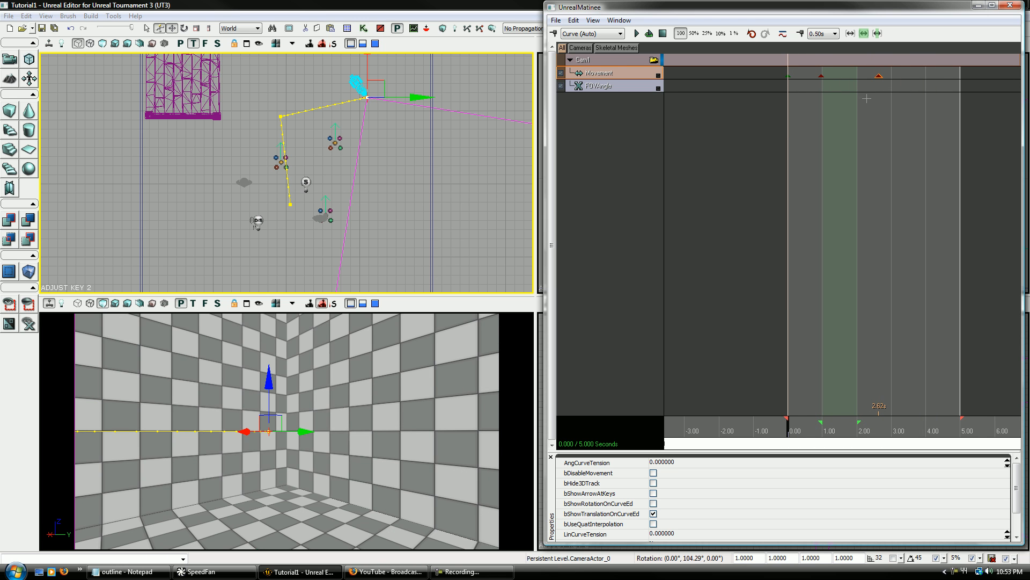
pyautogui.click(878, 76)
pyautogui.moveTo(342, 175); pyautogui.dragTo(320, 204)
pyautogui.press('space')
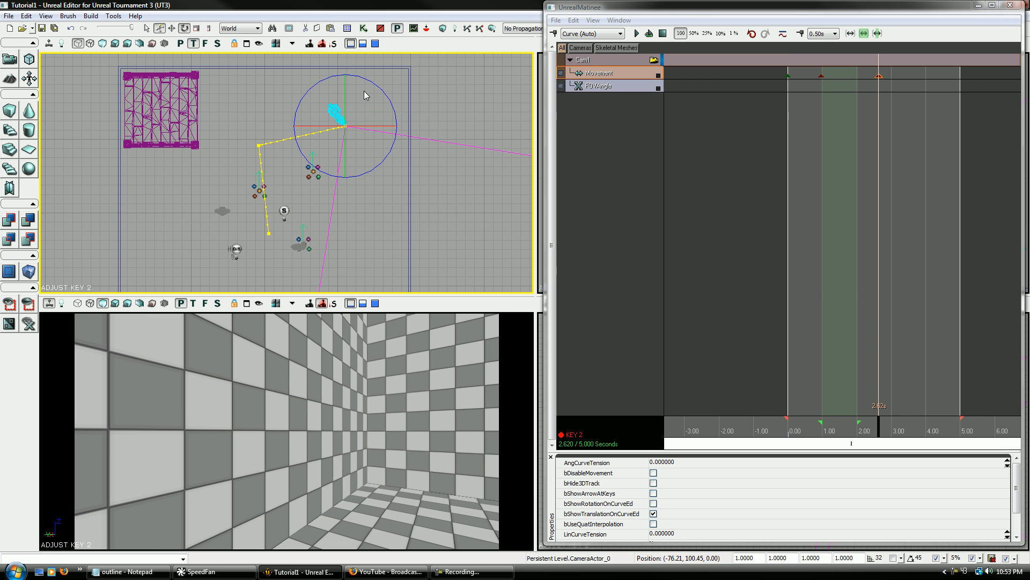
pyautogui.moveTo(368, 81); pyautogui.dragTo(392, 138)
pyautogui.press('space')
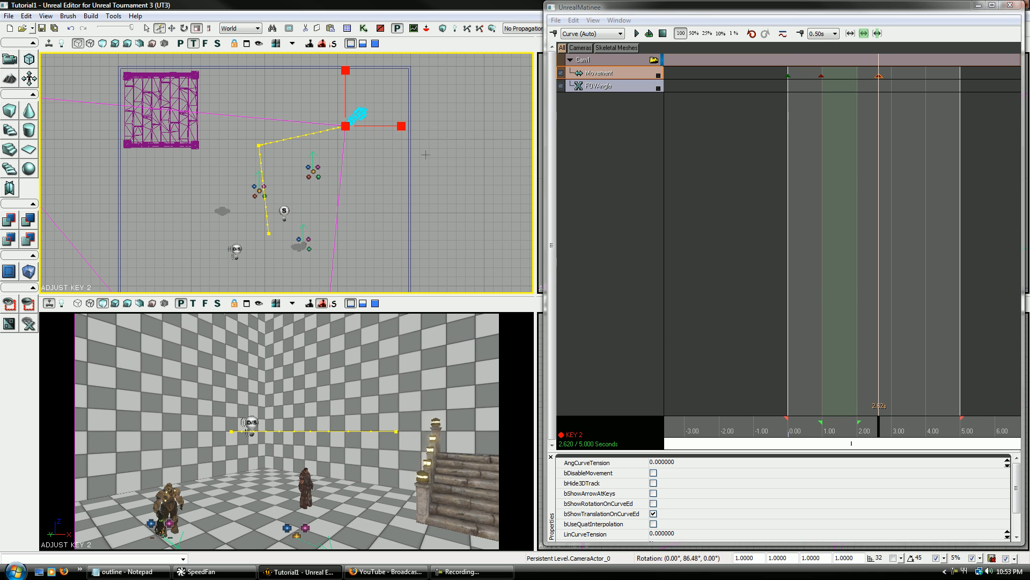
# Choose Curve (Auto) again as the key interpolation mode
pyautogui.click(598, 35)
pyautogui.click(594, 50)
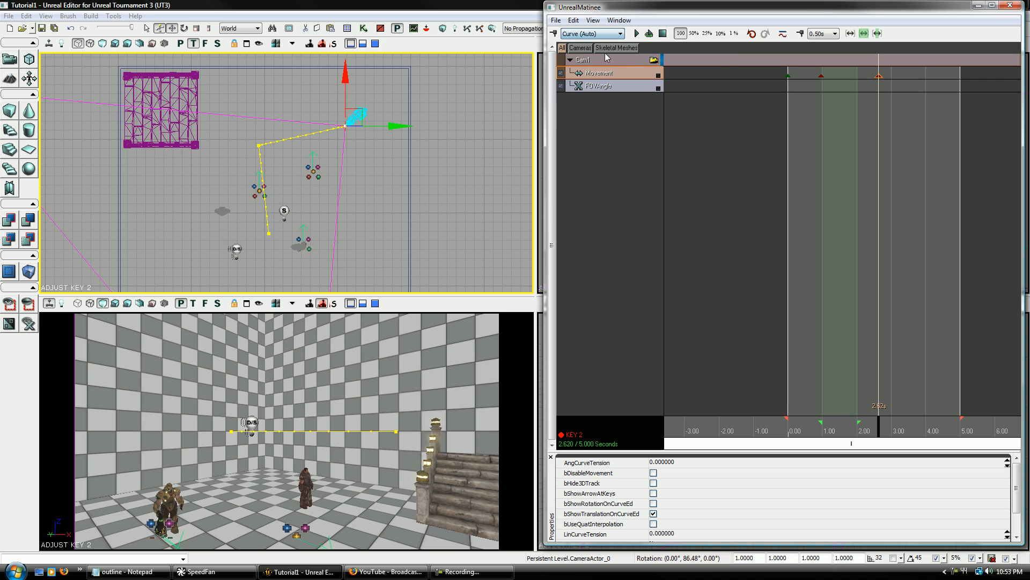
# Change the interp mode of the Movement key at 0.00 seconds to a curve and view the camera path from above
pyautogui.click(788, 76)
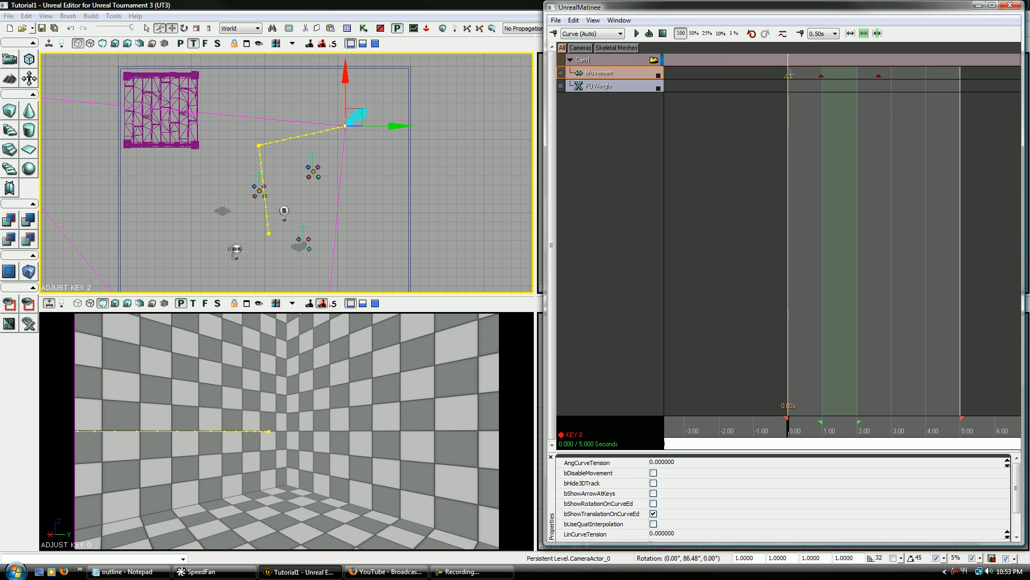
pyautogui.rightClick(789, 76)
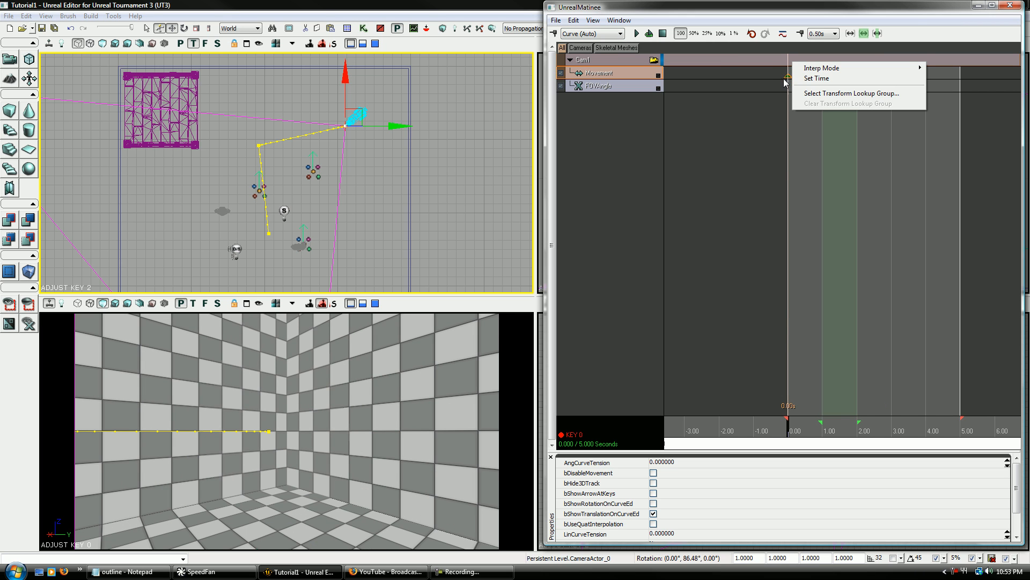
pyautogui.click(786, 75)
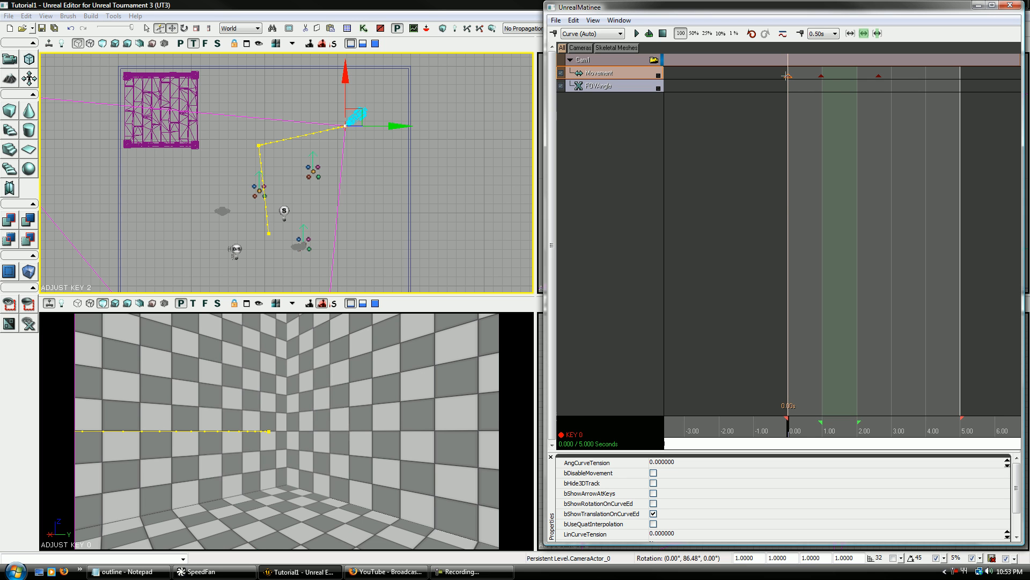
pyautogui.moveTo(790, 428); pyautogui.dragTo(680, 395)
pyautogui.click(491, 215)
pyautogui.click(491, 214)
pyautogui.moveTo(275, 235); pyautogui.dragTo(300, 233)
pyautogui.scroll(2, 304, 206)
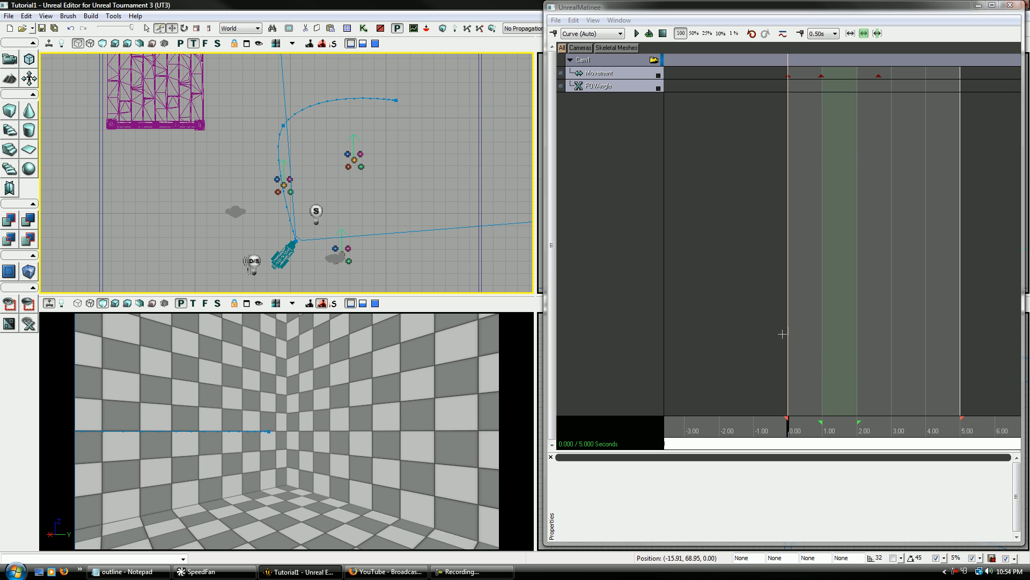
# Scrub through the move, select the 2.62-second key, and rotate its camera toward the staircase
pyautogui.moveTo(794, 433)
pyautogui.mouseDown()
pyautogui.moveTo(874, 430)
pyautogui.moveTo(865, 431)
pyautogui.mouseUp()
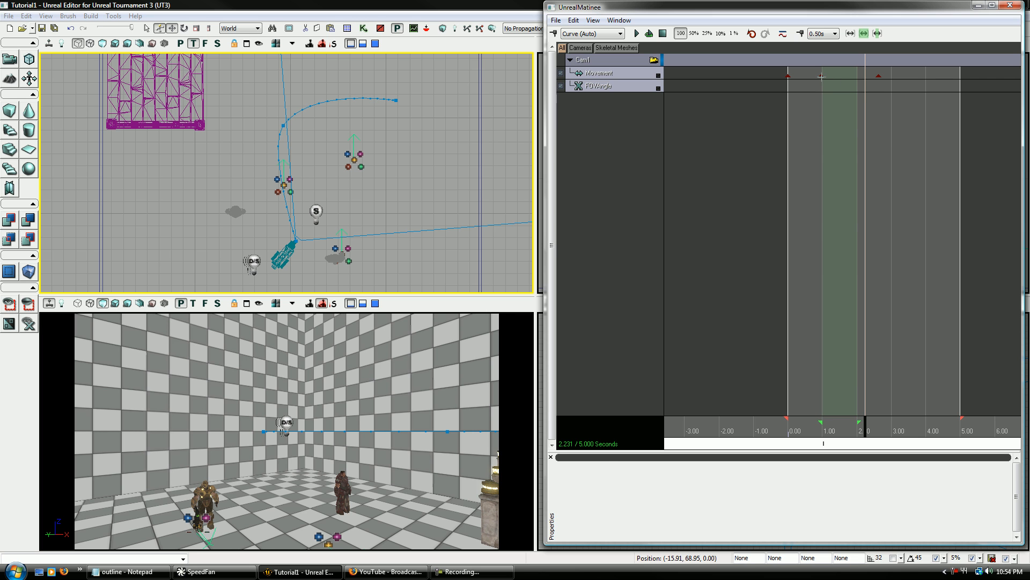
pyautogui.click(878, 76)
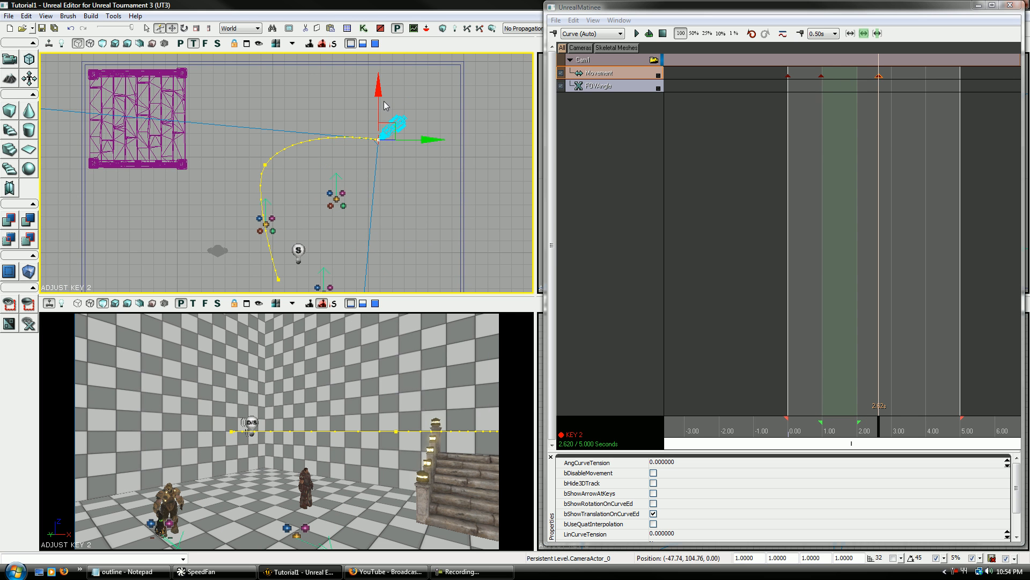
pyautogui.press('space')
pyautogui.moveTo(411, 102); pyautogui.dragTo(428, 131)
pyautogui.press('space')
pyautogui.press('space')
pyautogui.press('space')
# Add a movement key at 4.395 seconds, move its camera back across the room toward the starting side, and rotate it toward the characters
pyautogui.moveTo(915, 430); pyautogui.dragTo(940, 431)
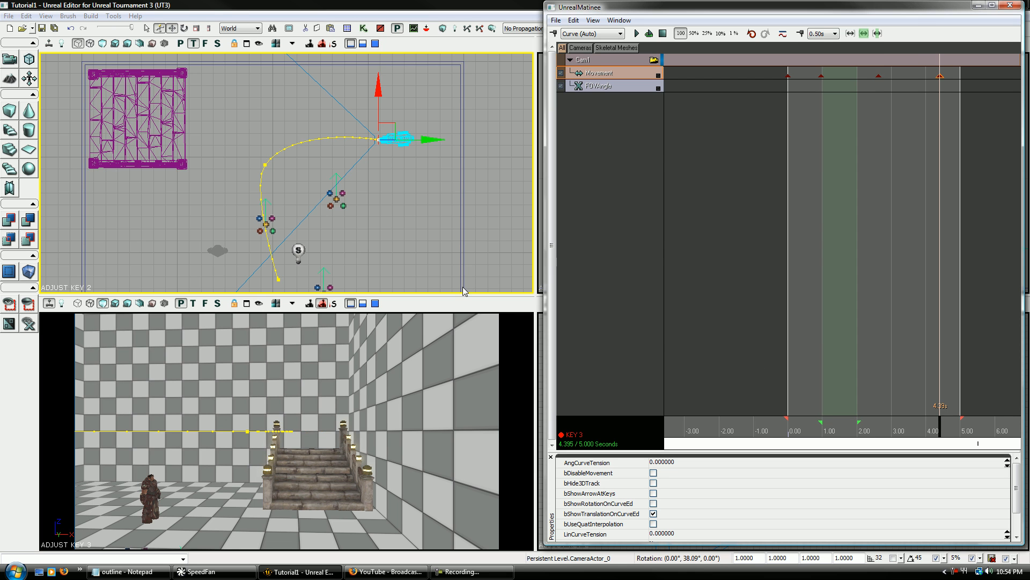
pyautogui.press('Return')
pyautogui.moveTo(377, 107); pyautogui.dragTo(366, 232)
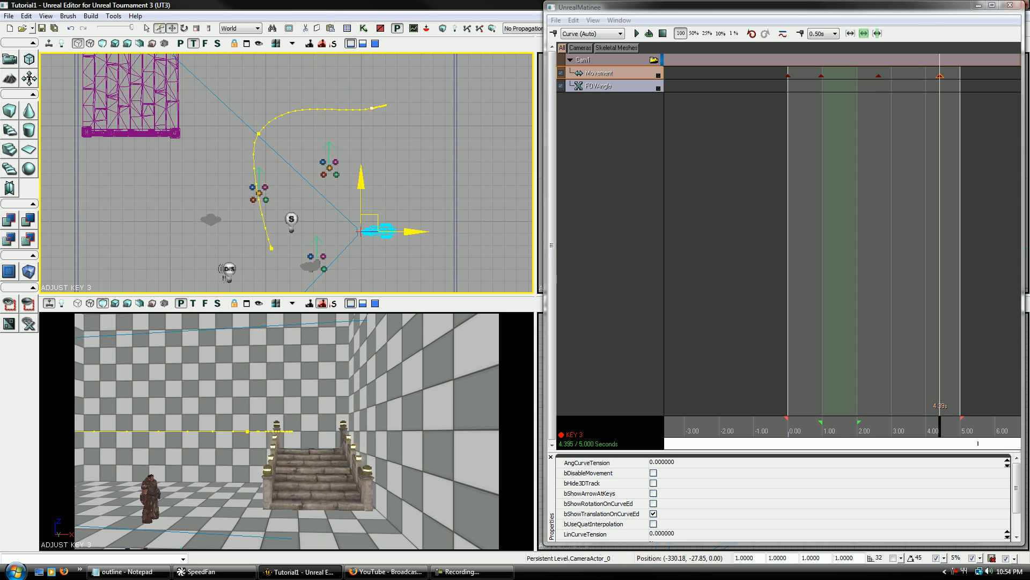
pyautogui.press('space')
pyautogui.moveTo(392, 189); pyautogui.dragTo(431, 223)
pyautogui.press('space')
pyautogui.press('space')
# Enable bUseQuatInterpolation for the Movement track and scrub the first part of the animation to check the camera rotation
pyautogui.moveTo(939, 437); pyautogui.dragTo(770, 419)
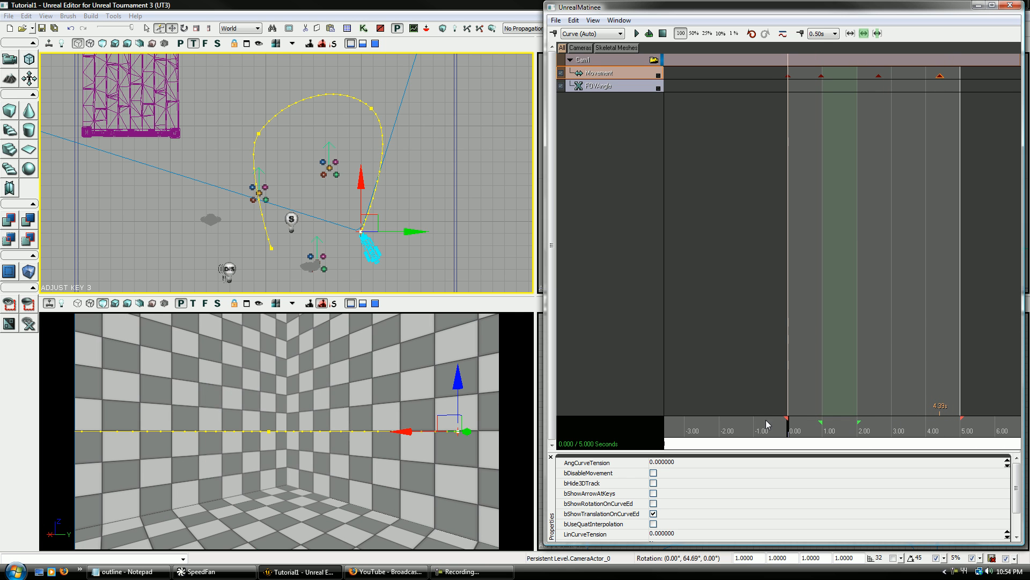
pyautogui.click(656, 524)
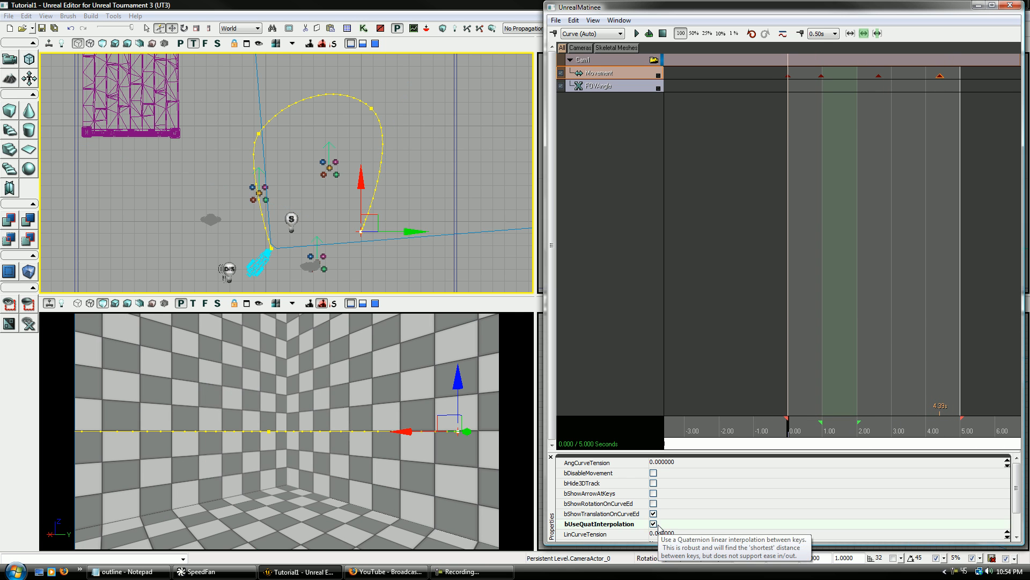
pyautogui.moveTo(793, 431); pyautogui.dragTo(814, 391)
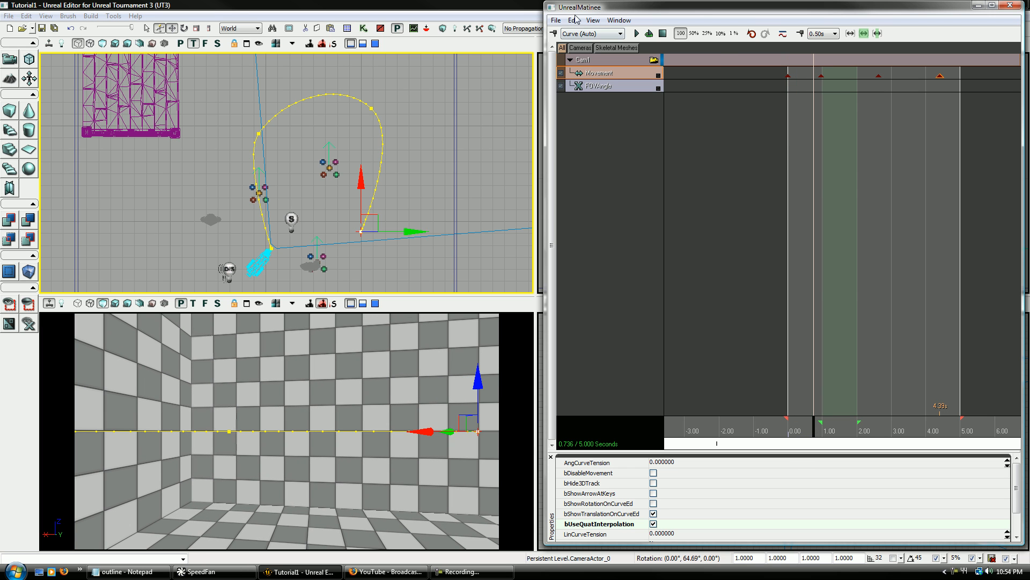
pyautogui.click(824, 434)
pyautogui.moveTo(823, 434)
pyautogui.mouseDown()
pyautogui.moveTo(858, 428)
pyautogui.moveTo(841, 430)
pyautogui.mouseUp()
pyautogui.moveTo(837, 431); pyautogui.dragTo(817, 430)
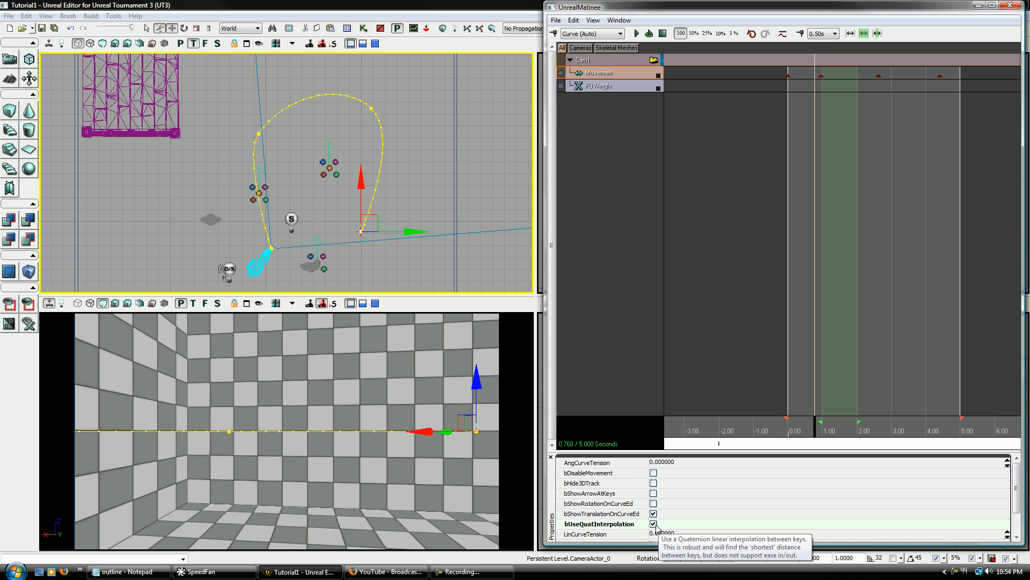
pyautogui.moveTo(818, 431)
pyautogui.mouseDown()
pyautogui.moveTo(797, 430)
pyautogui.moveTo(825, 431)
pyautogui.mouseUp()
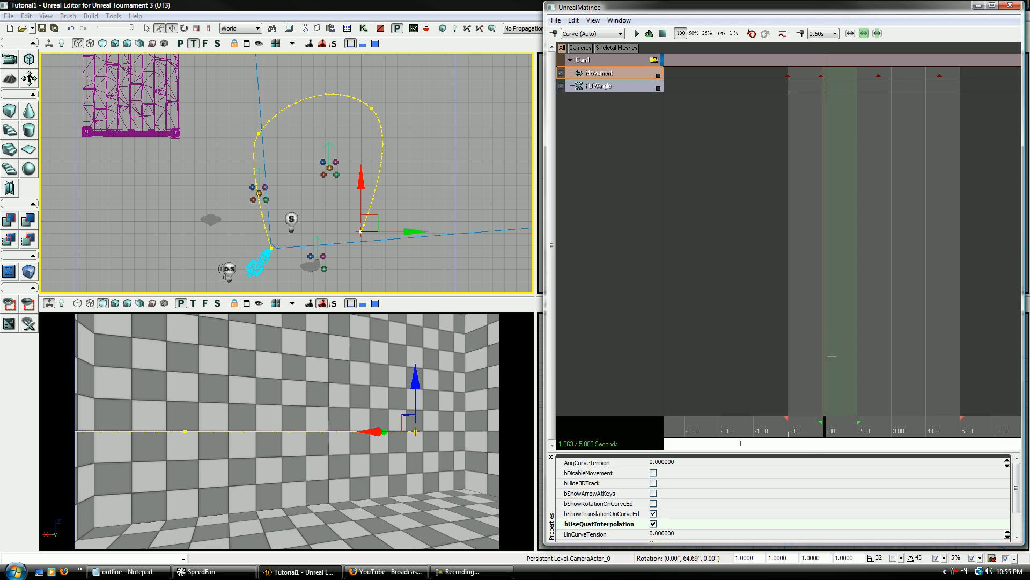
pyautogui.moveTo(820, 436); pyautogui.dragTo(736, 429)
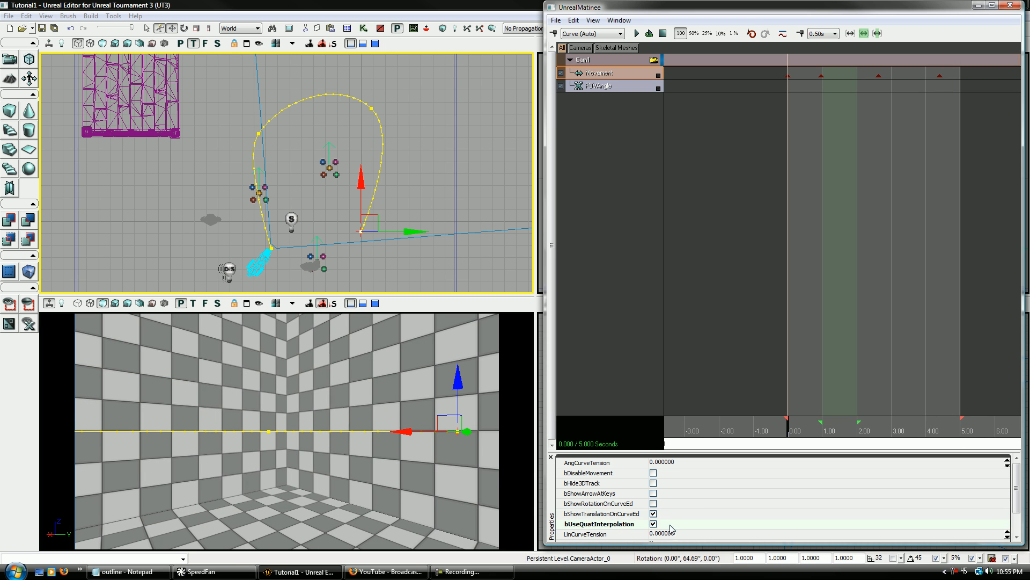
pyautogui.scroll(-1, 702, 511)
pyautogui.click(688, 502)
pyautogui.scroll(1, 703, 495)
pyautogui.click(702, 496)
pyautogui.moveTo(796, 433); pyautogui.dragTo(787, 433)
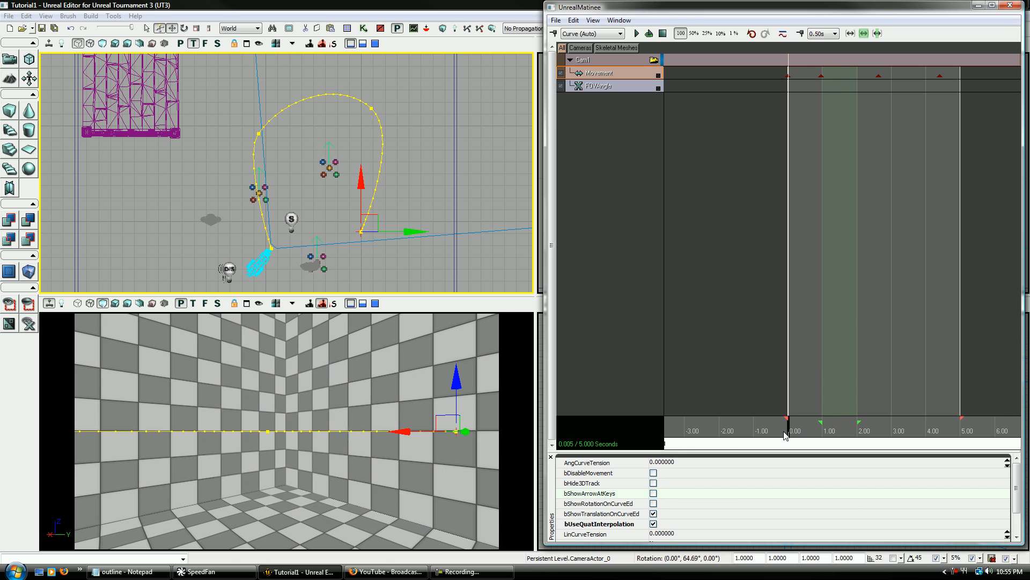
# Close Matinee and turn the perspective view toward the room's far corner
pyautogui.click(1011, 5)
pyautogui.moveTo(287, 408); pyautogui.dragTo(410, 513)
pyautogui.click(345, 520)
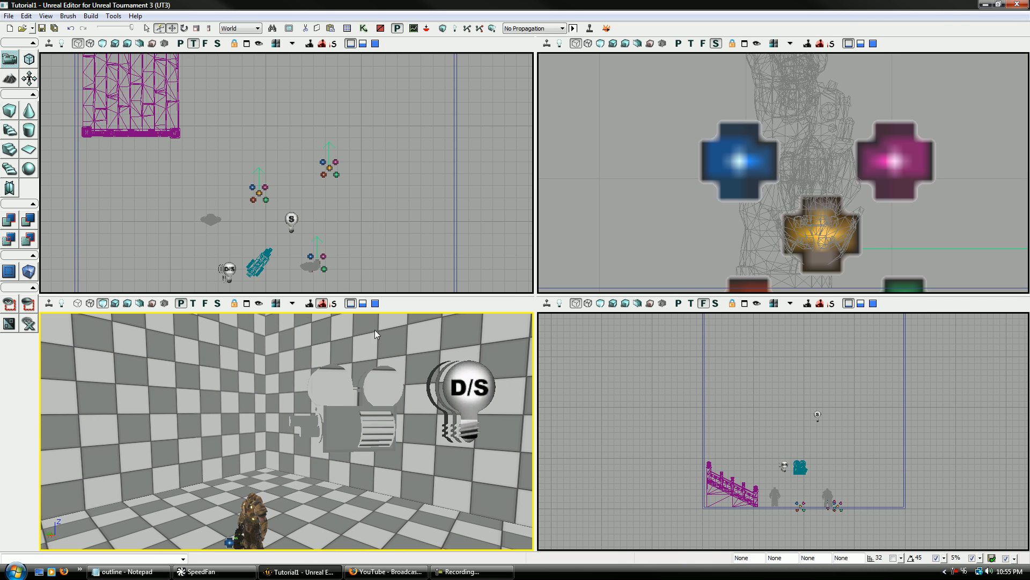
# Try to choose the CameraActor class for placement and look for it among the actors that can be added on the floor
pyautogui.click(347, 28)
pyautogui.click(178, 202)
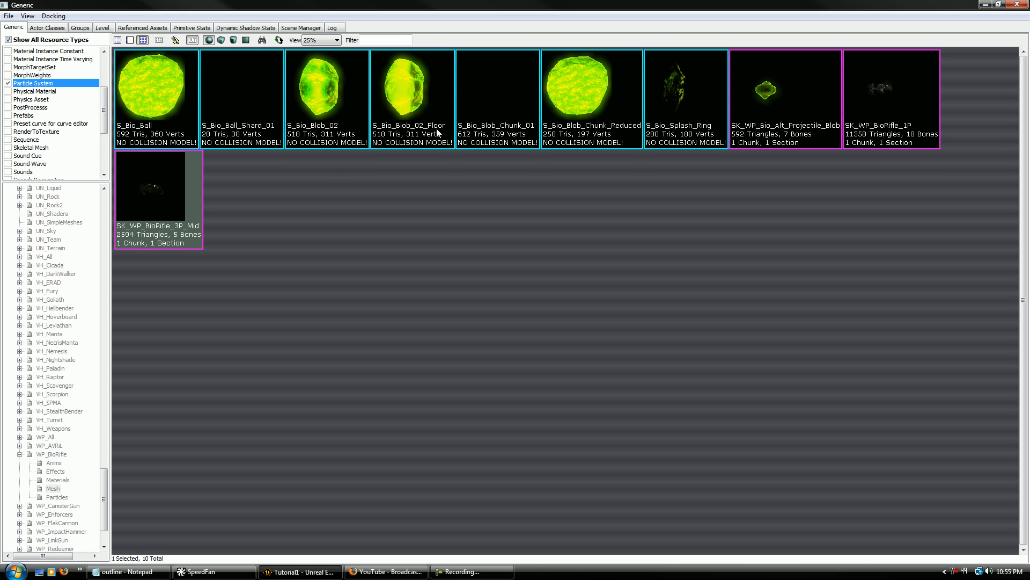
pyautogui.click(48, 29)
pyautogui.click(52, 84)
pyautogui.click(1016, 5)
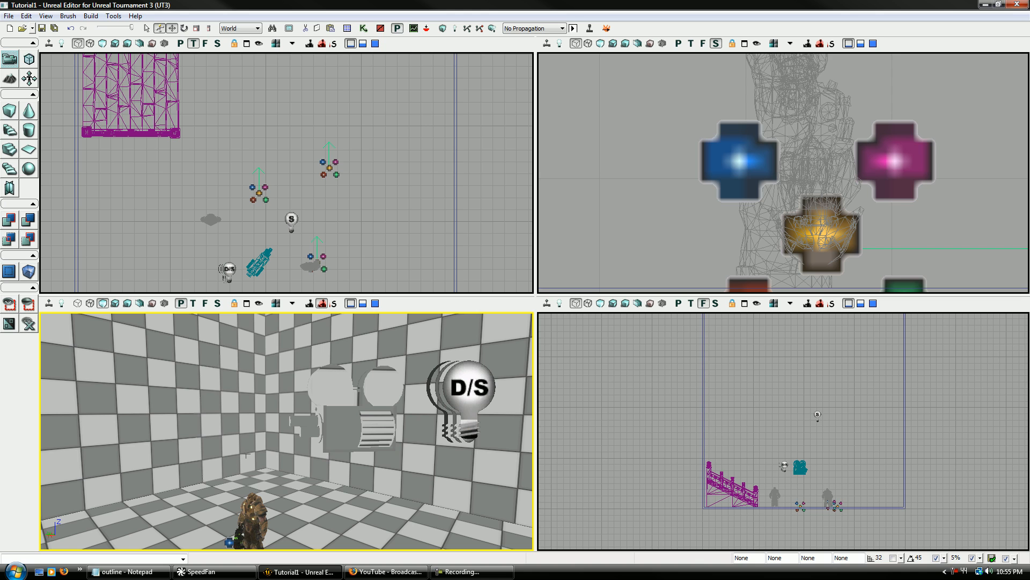
pyautogui.moveTo(286, 430); pyautogui.dragTo(343, 464)
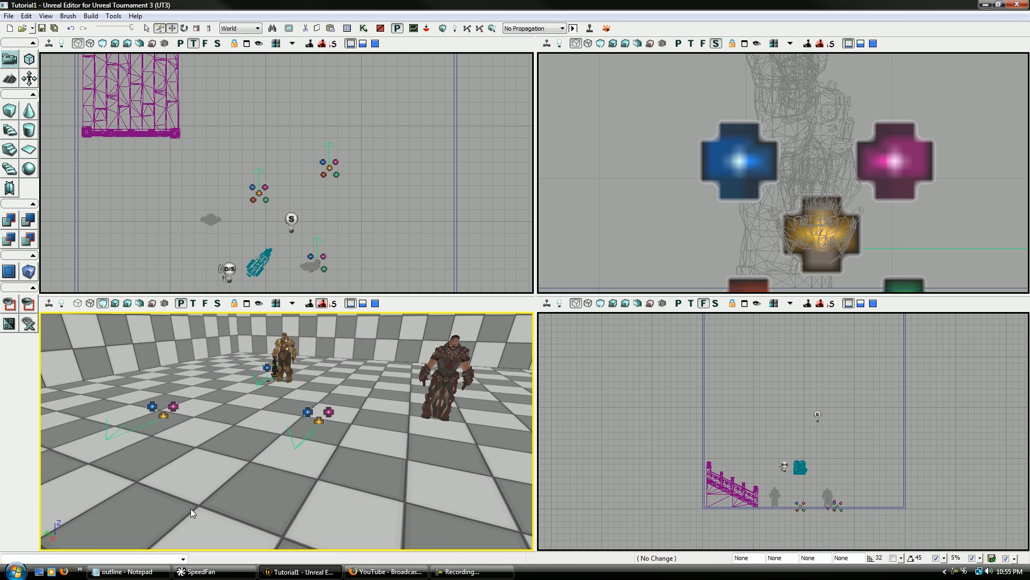
pyautogui.rightClick(192, 306)
pyautogui.moveTo(236, 474)
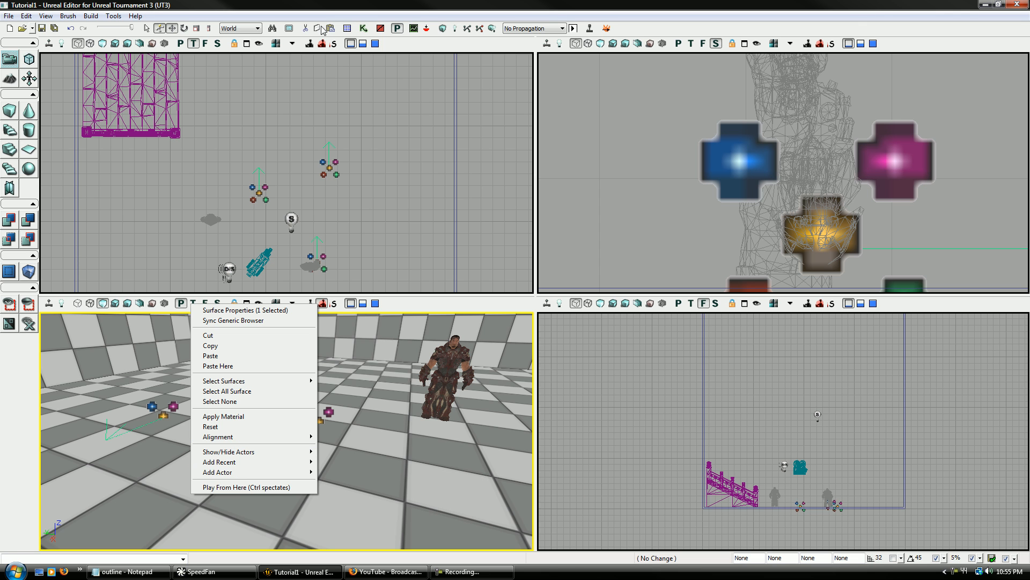
# Retry picking the CameraActor class and check the options for adding an actor at a floor spot near the characters
pyautogui.click(347, 28)
pyautogui.click(47, 27)
pyautogui.click(48, 83)
pyautogui.click(1017, 5)
pyautogui.rightClick(384, 493)
pyautogui.moveTo(449, 469)
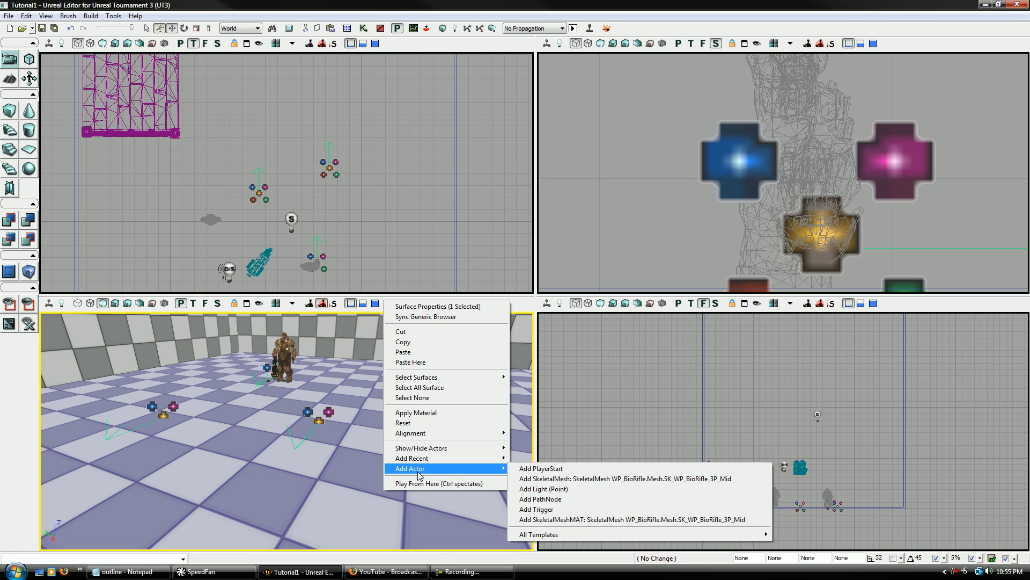
pyautogui.click(557, 479)
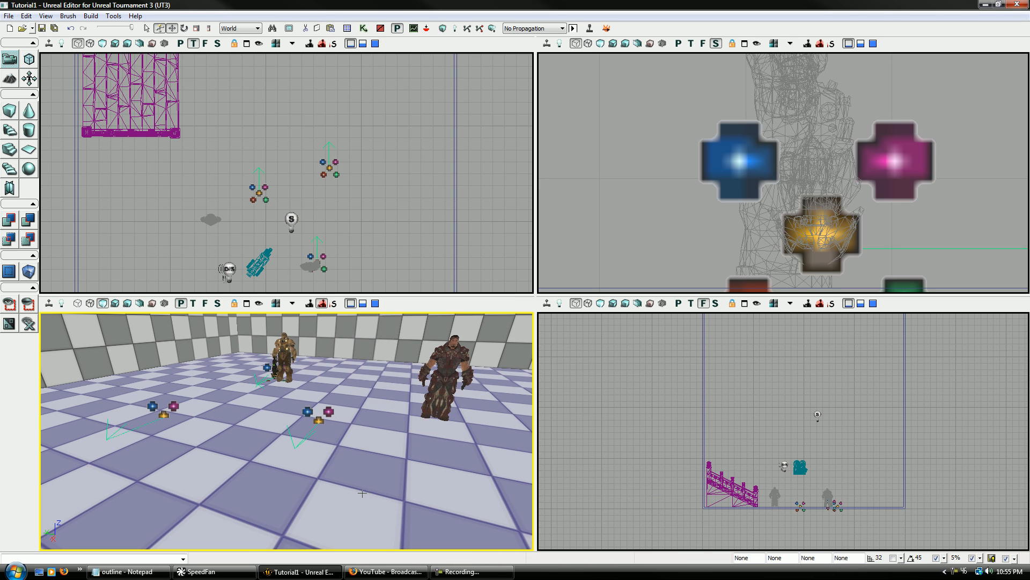
pyautogui.moveTo(398, 463); pyautogui.dragTo(432, 444, button='right')
pyautogui.press('Escape')
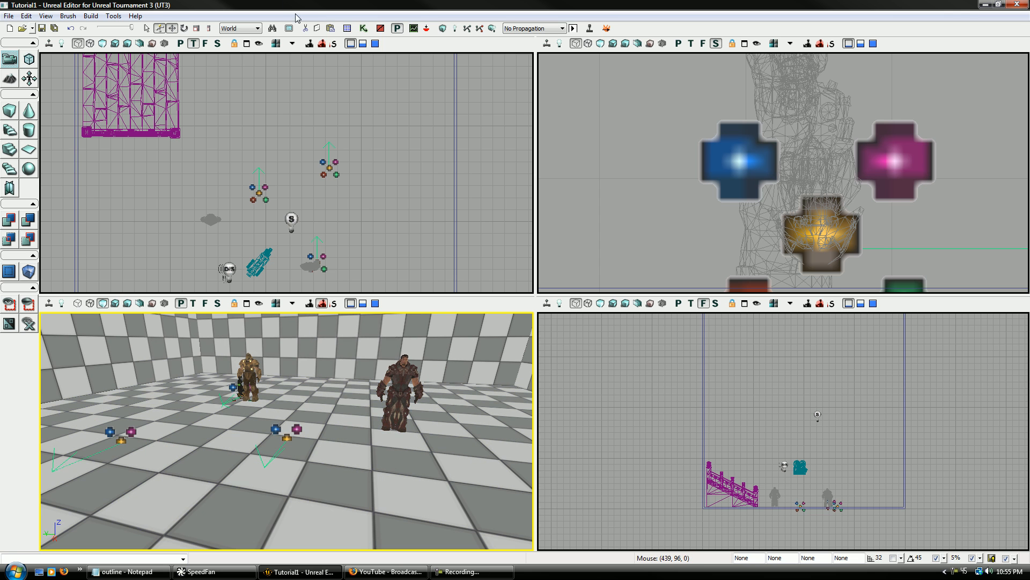
# Switch the active actor class to another one and back to CameraActor, and return to the level
pyautogui.click(350, 30)
pyautogui.click(47, 28)
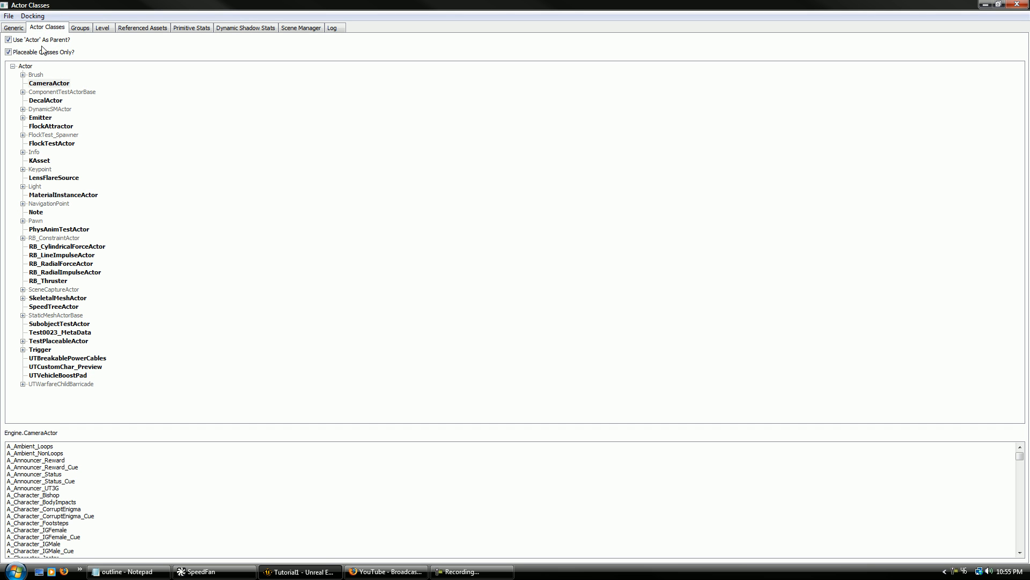
pyautogui.click(41, 84)
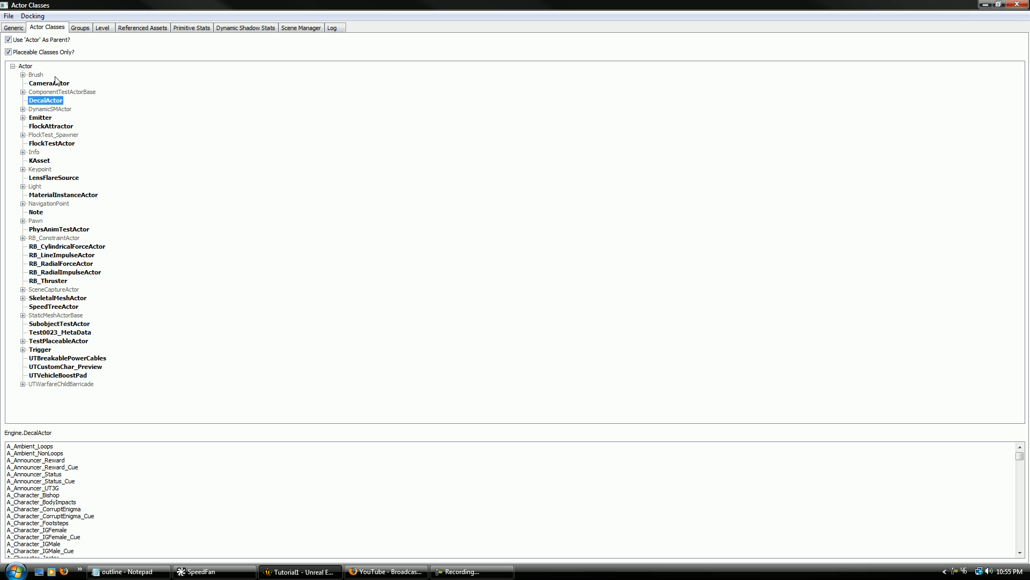
pyautogui.click(1025, 4)
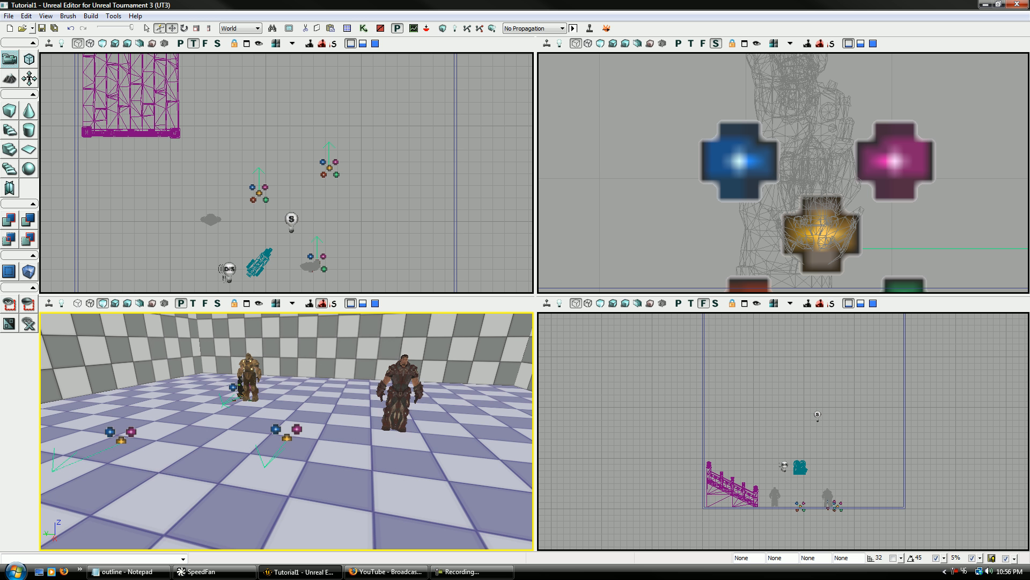
# Add a second CameraActor on the floor in front of the characters and raise it slightly
pyautogui.rightClick(379, 501)
pyautogui.click(417, 439)
pyautogui.moveTo(387, 452)
pyautogui.mouseDown(button='right')
pyautogui.moveTo(370, 472)
pyautogui.moveTo(403, 477)
pyautogui.moveTo(387, 452)
pyautogui.mouseUp(button='right')
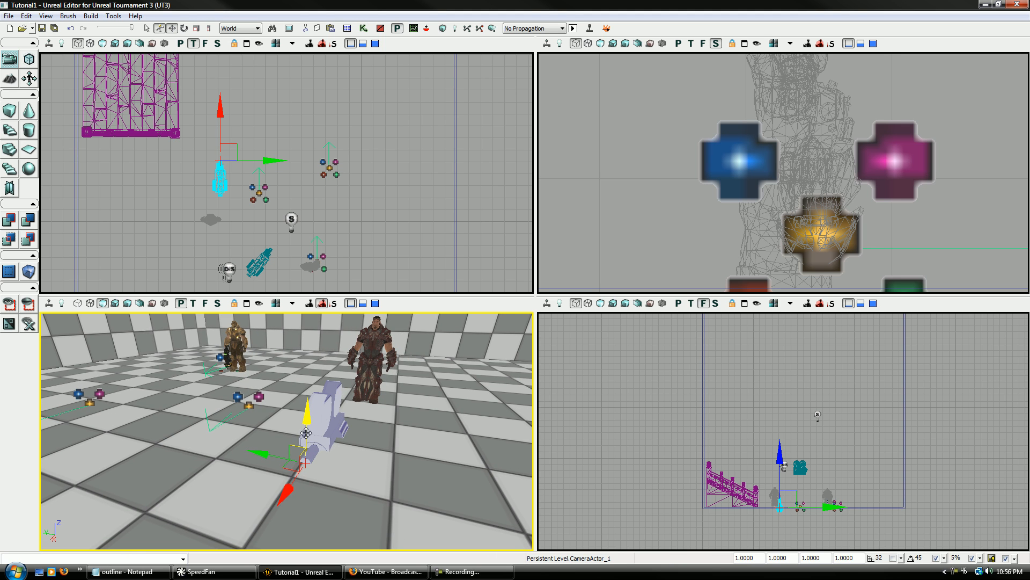
pyautogui.moveTo(307, 415); pyautogui.dragTo(308, 378)
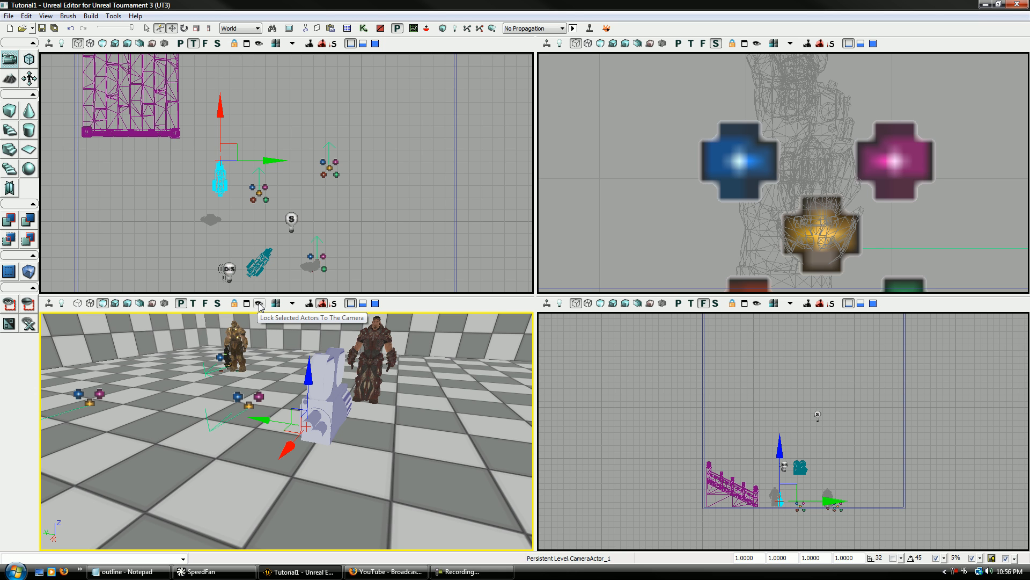
# Lock the new camera to the perspective view, fly it to a position facing the armored character, unlock it, and look at it from outside
pyautogui.click(259, 304)
pyautogui.click(338, 401)
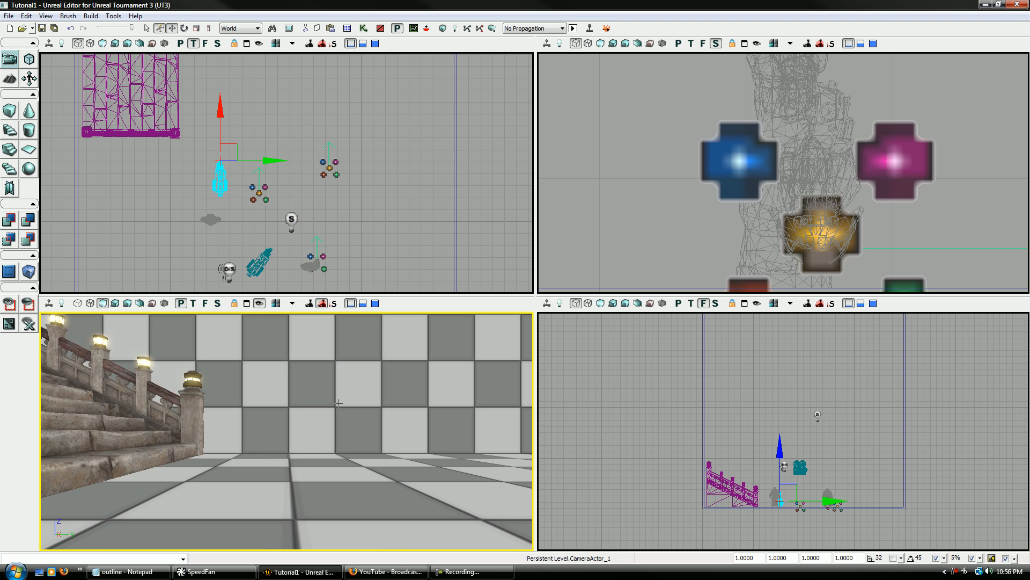
pyautogui.moveTo(311, 473); pyautogui.dragTo(392, 448, button='right')
pyautogui.moveTo(276, 482); pyautogui.dragTo(279, 510)
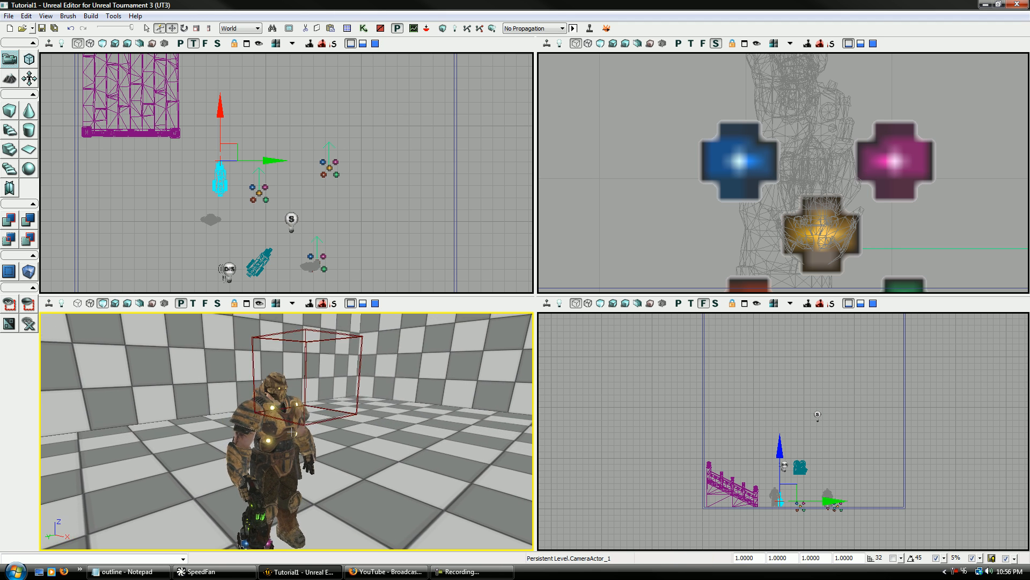
pyautogui.click(259, 303)
pyautogui.moveTo(267, 325); pyautogui.dragTo(236, 467)
pyautogui.moveTo(232, 399); pyautogui.dragTo(370, 435, button='right')
pyautogui.click(304, 398)
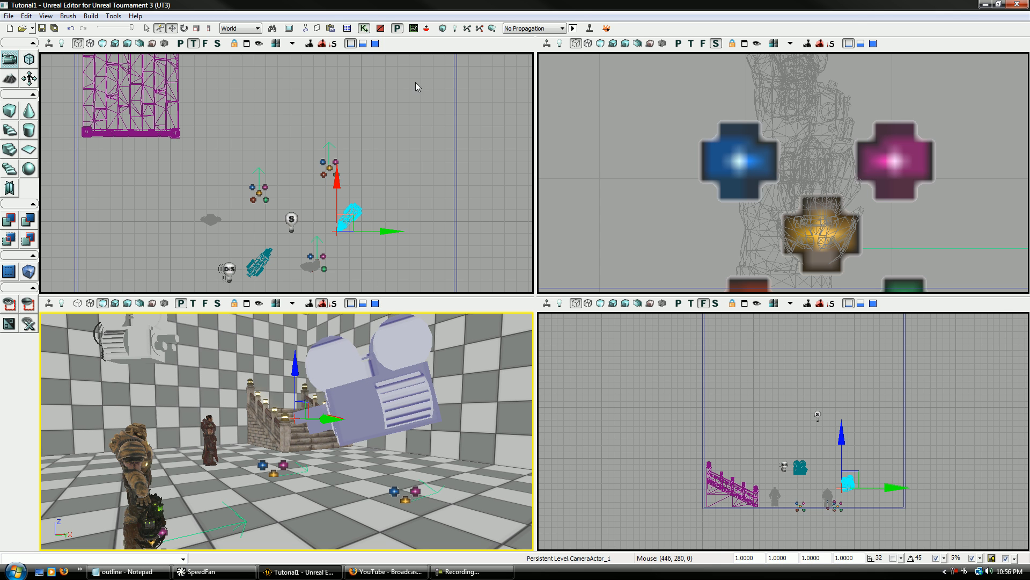
# Open the level's Kismet sequence and reopen its Matinee in the Matinee editor
pyautogui.click(366, 34)
pyautogui.doubleClick(382, 176)
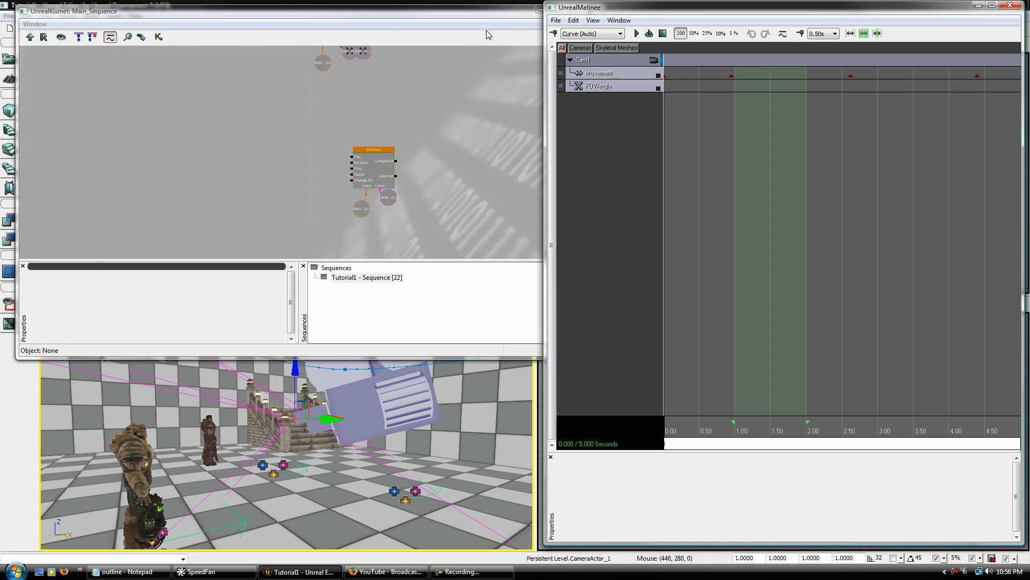
pyautogui.click(489, 19)
pyautogui.click(574, 10)
pyautogui.click(594, 141)
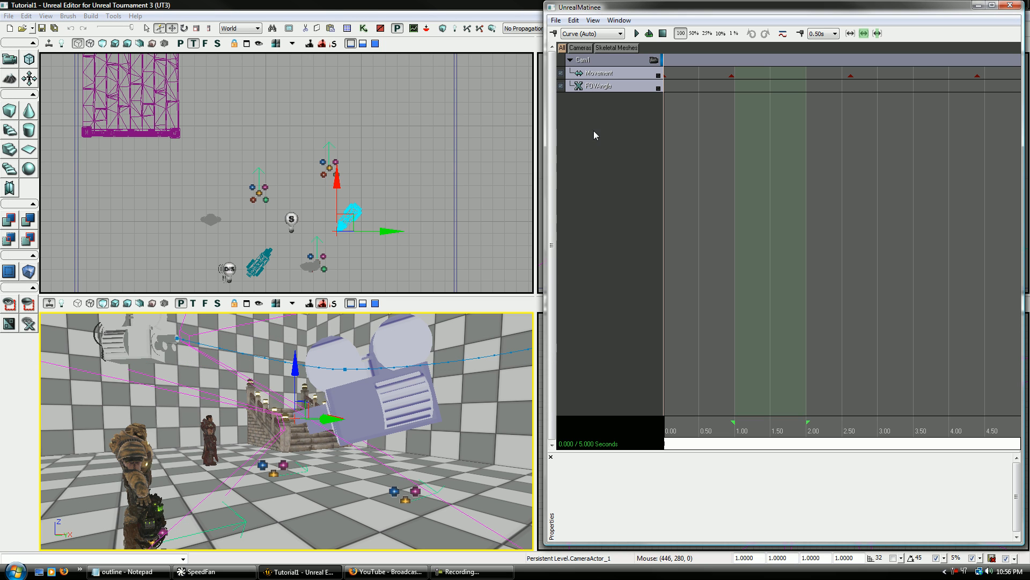
# Add a new camera group named Cam2 for the second CameraActor in the Matinee
pyautogui.rightClick(588, 109)
pyautogui.click(656, 61)
pyautogui.rightClick(582, 131)
pyautogui.click(382, 402)
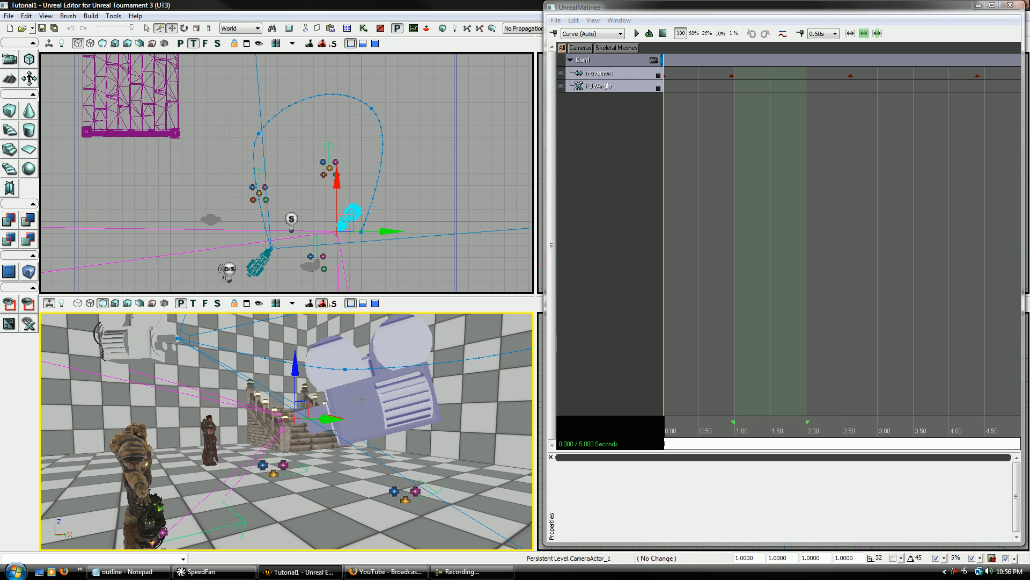
pyautogui.rightClick(609, 131)
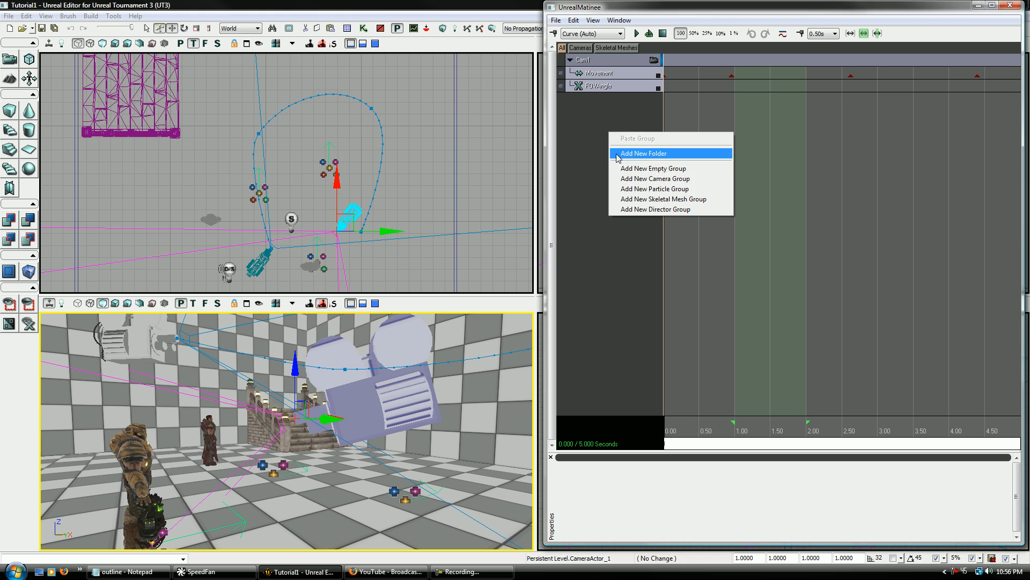
pyautogui.click(665, 179)
pyautogui.write('Cam2')
pyautogui.press('Return')
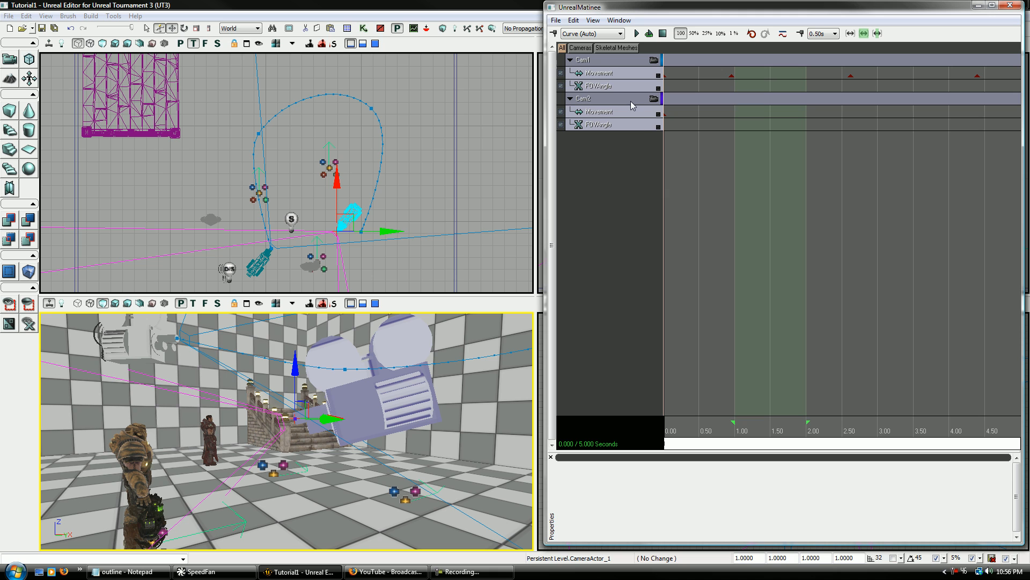
# Enable bUseQuatInterpolation on Cam2's Movement track and extend the Matinee's length to about 11.12 seconds
pyautogui.click(611, 112)
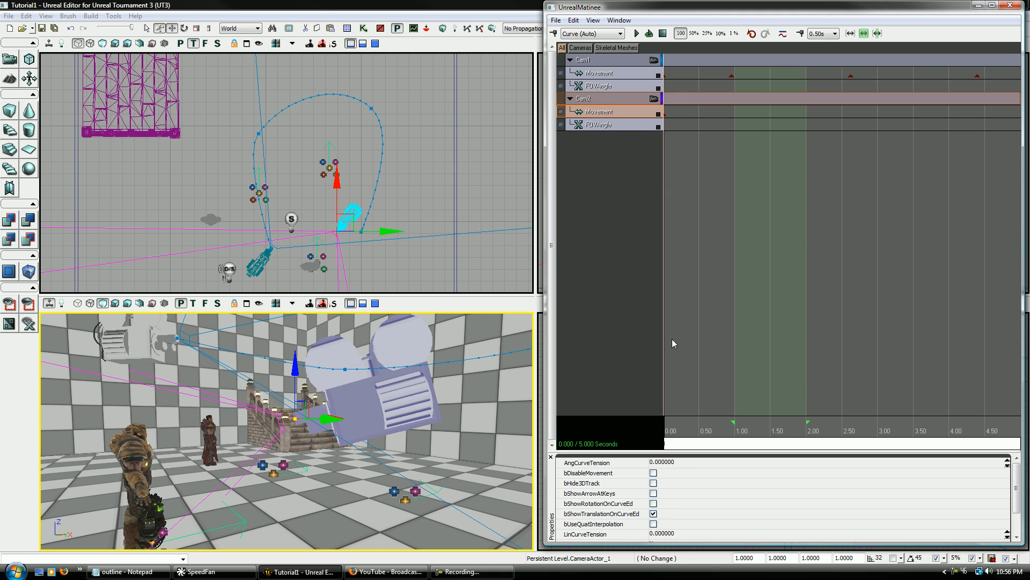
pyautogui.click(653, 524)
pyautogui.moveTo(711, 435); pyautogui.dragTo(728, 433)
pyautogui.scroll(-5, 904, 322)
pyautogui.click(932, 444)
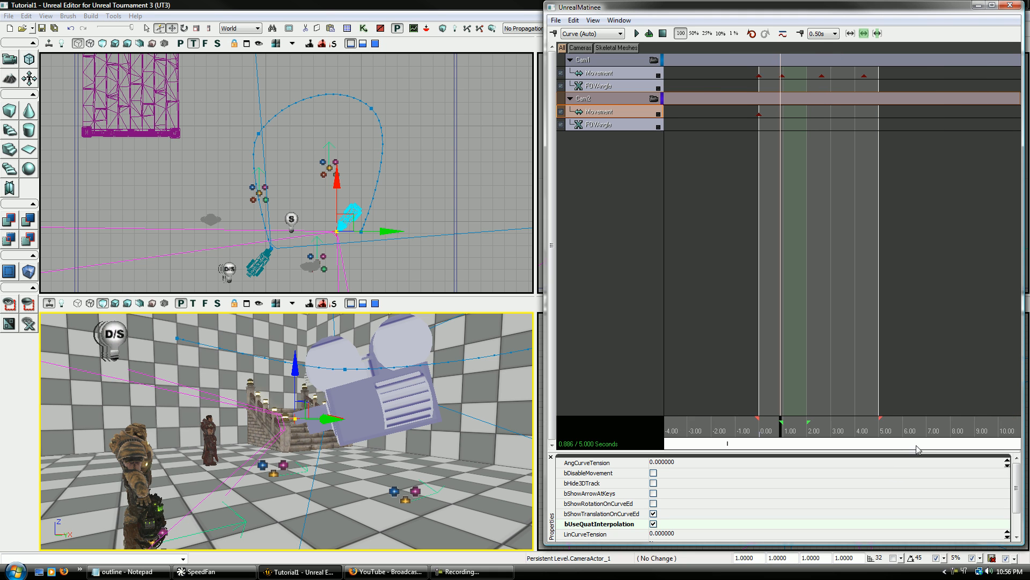
pyautogui.moveTo(877, 424); pyautogui.dragTo(1021, 423)
# Add a Cam2 movement key at about 4.39 seconds, level with Cam1's last key, and move the camera across the floor past the characters
pyautogui.click(858, 76)
pyautogui.click(636, 128)
pyautogui.click(634, 114)
pyautogui.press('Return')
pyautogui.moveTo(363, 208); pyautogui.dragTo(367, 158, button='right')
pyautogui.moveTo(357, 163); pyautogui.dragTo(198, 222)
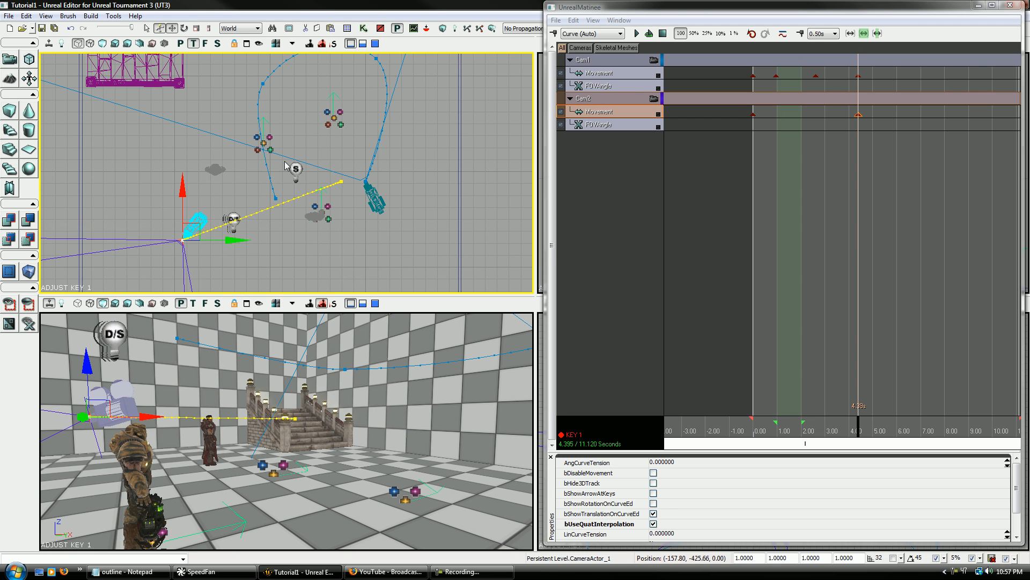
pyautogui.moveTo(198, 222); pyautogui.dragTo(198, 180, button='right')
# Add a Cam2 movement key at about 6.35 seconds, move the camera farther along to curve its path, and rotate it about 136 degrees
pyautogui.moveTo(858, 428); pyautogui.dragTo(906, 430)
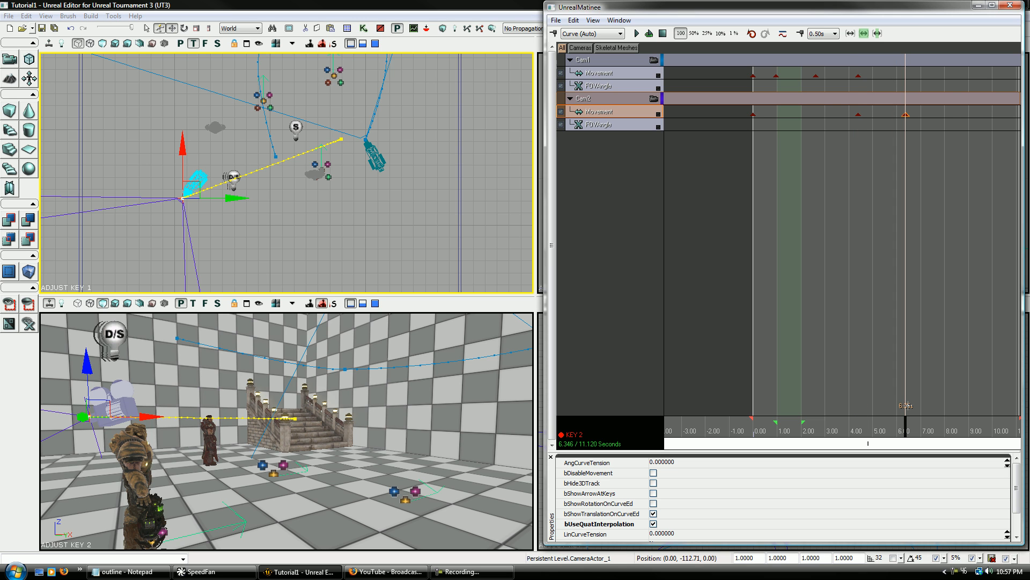
pyautogui.press('Return')
pyautogui.moveTo(207, 234); pyautogui.dragTo(256, 180, button='right')
pyautogui.moveTo(246, 127); pyautogui.dragTo(395, 161)
pyautogui.press('space')
pyautogui.press('space')
pyautogui.press('space')
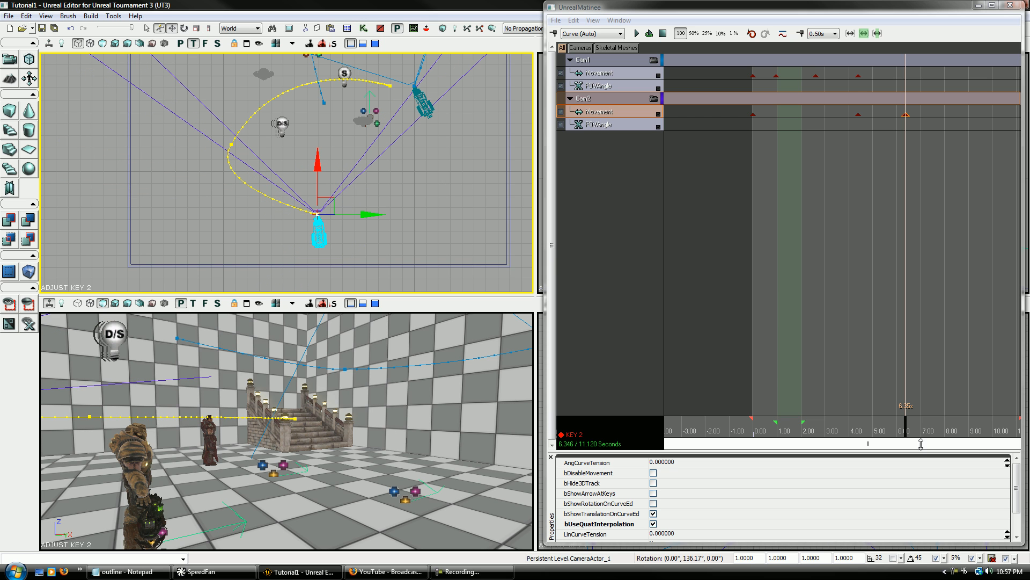
# Scrub the timeline and step through Cam2's movement keys to review how the camera travels between them
pyautogui.moveTo(909, 433); pyautogui.dragTo(838, 400)
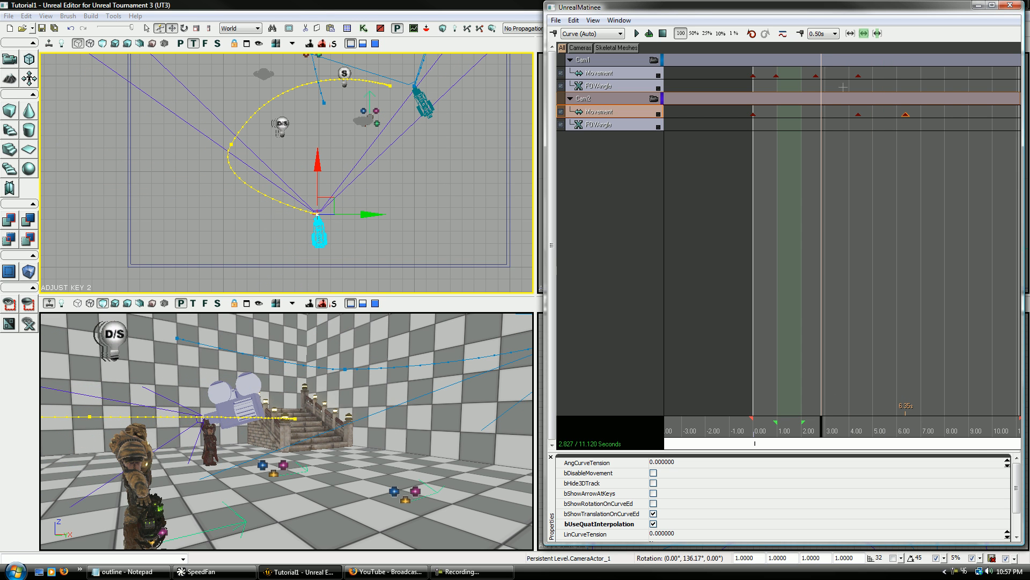
pyautogui.click(754, 114)
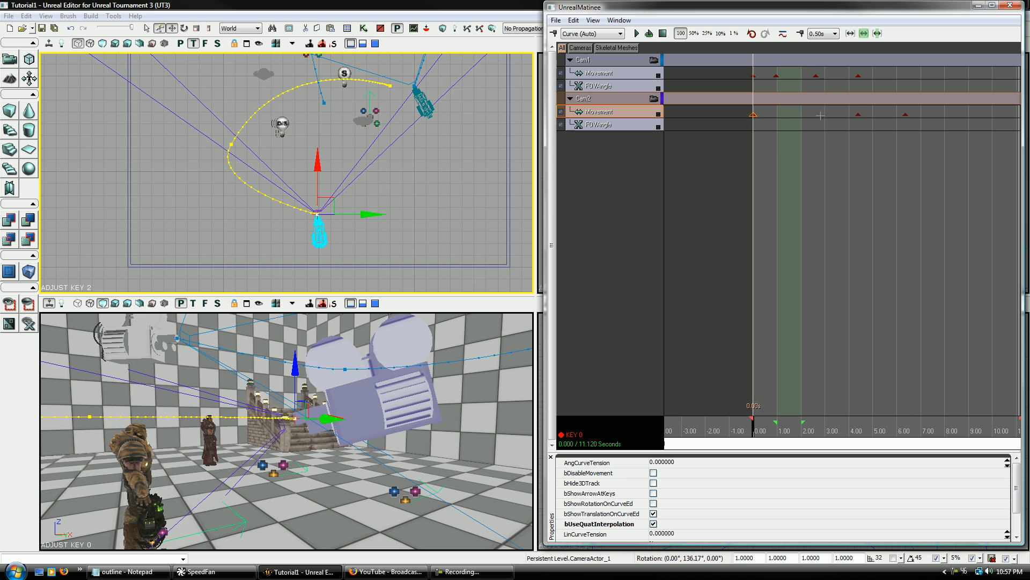
pyautogui.click(859, 116)
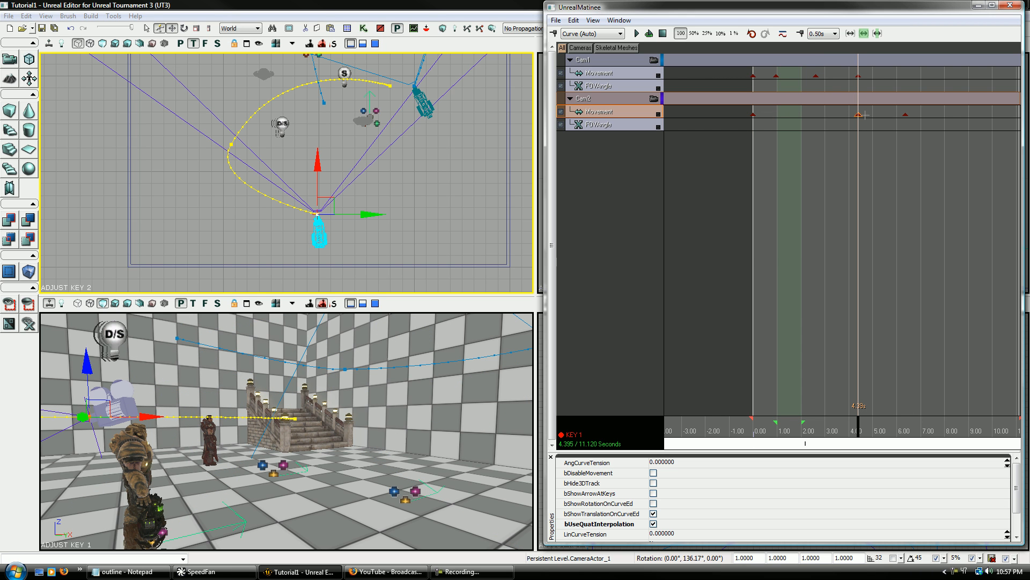
pyautogui.moveTo(863, 441); pyautogui.dragTo(781, 430)
pyautogui.click(647, 111)
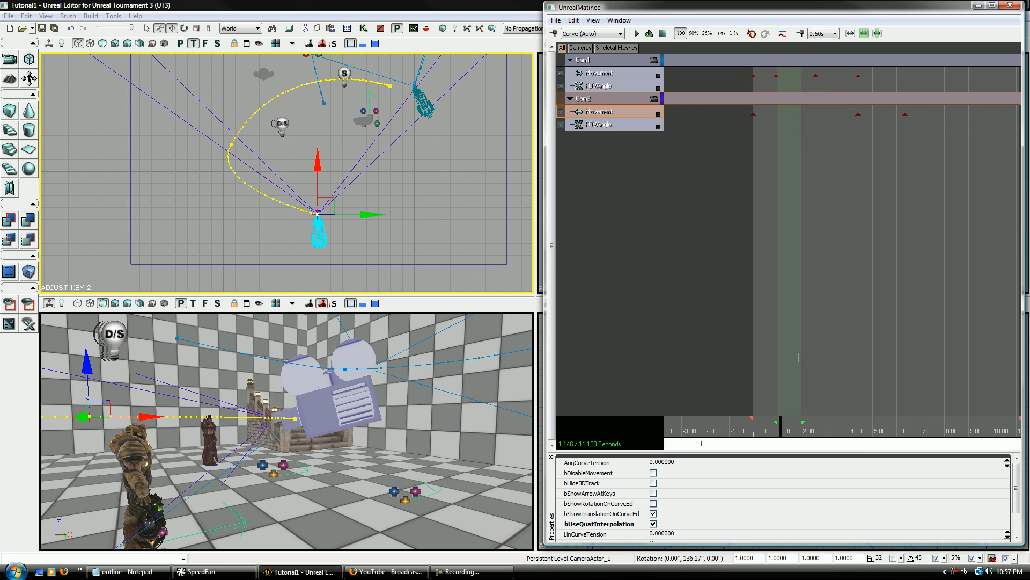
pyautogui.click(857, 114)
# Duplicate Cam2's first movement key and place the copy at about 3.86 seconds, just before the 4.39-second key
pyautogui.click(754, 114)
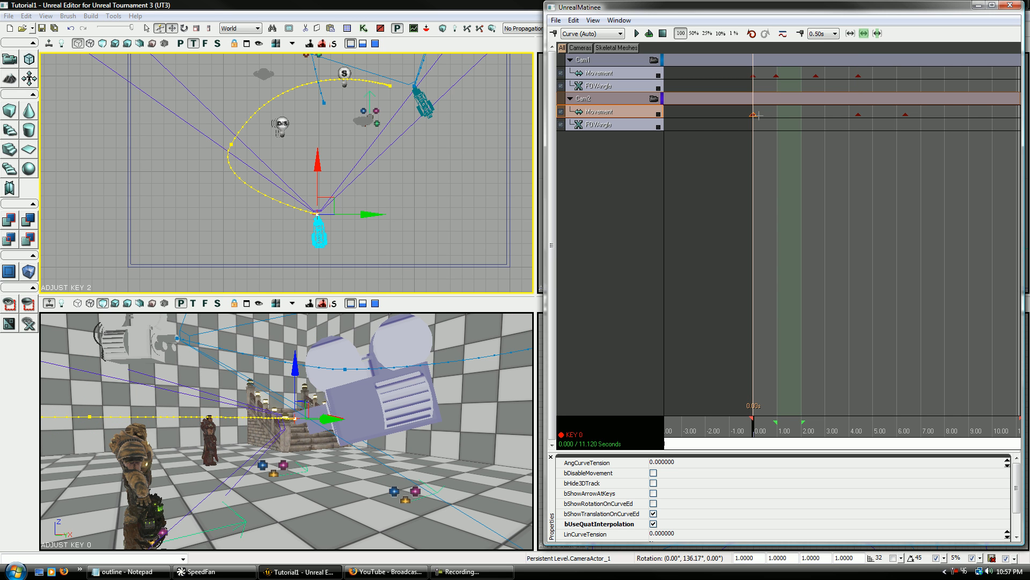
pyautogui.keyDown('ctrl'); pyautogui.moveTo(765, 115); pyautogui.dragTo(808, 112); pyautogui.keyUp('ctrl')
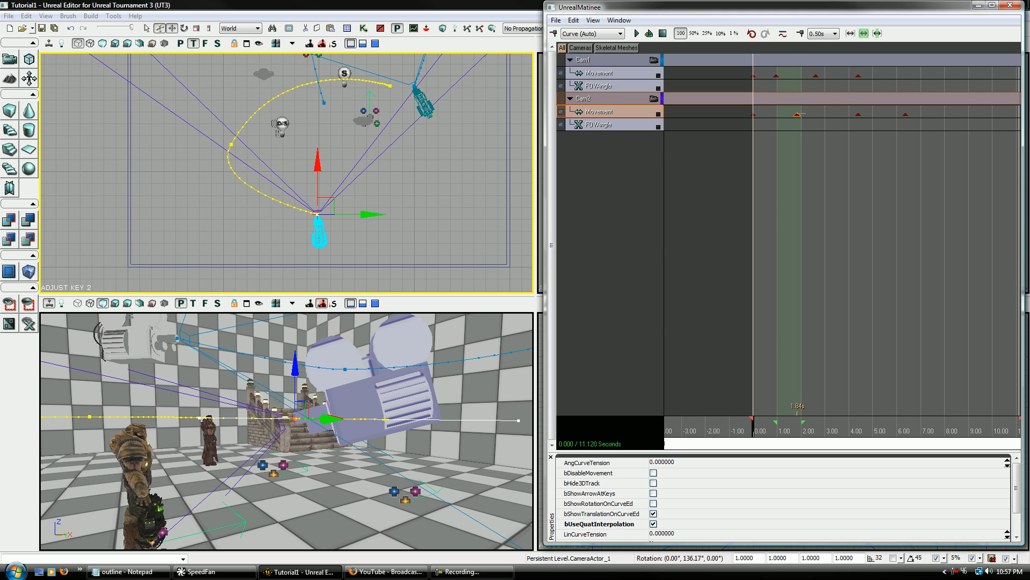
pyautogui.click(799, 114)
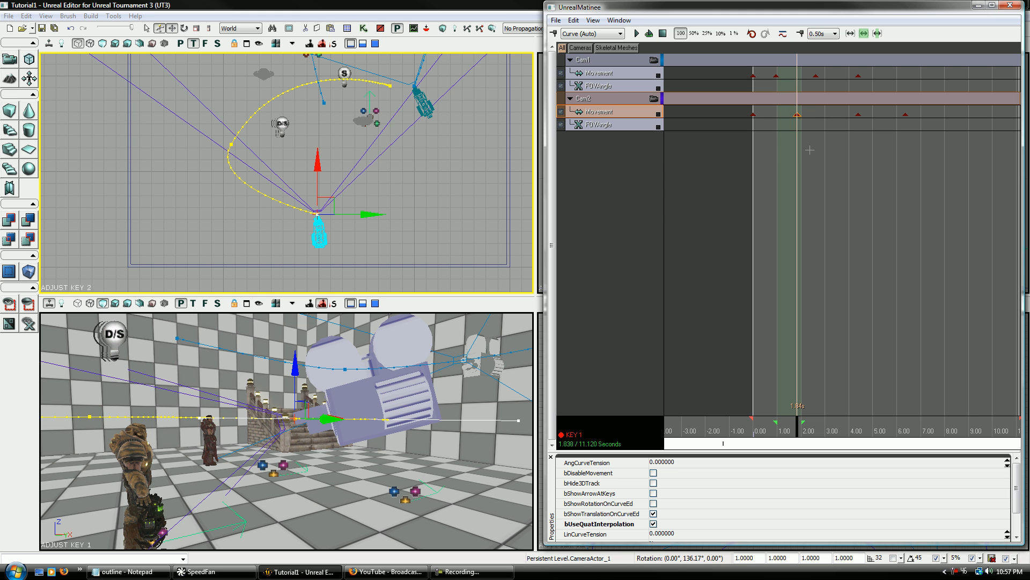
pyautogui.keyDown('ctrl'); pyautogui.moveTo(802, 144); pyautogui.dragTo(852, 134); pyautogui.keyUp('ctrl')
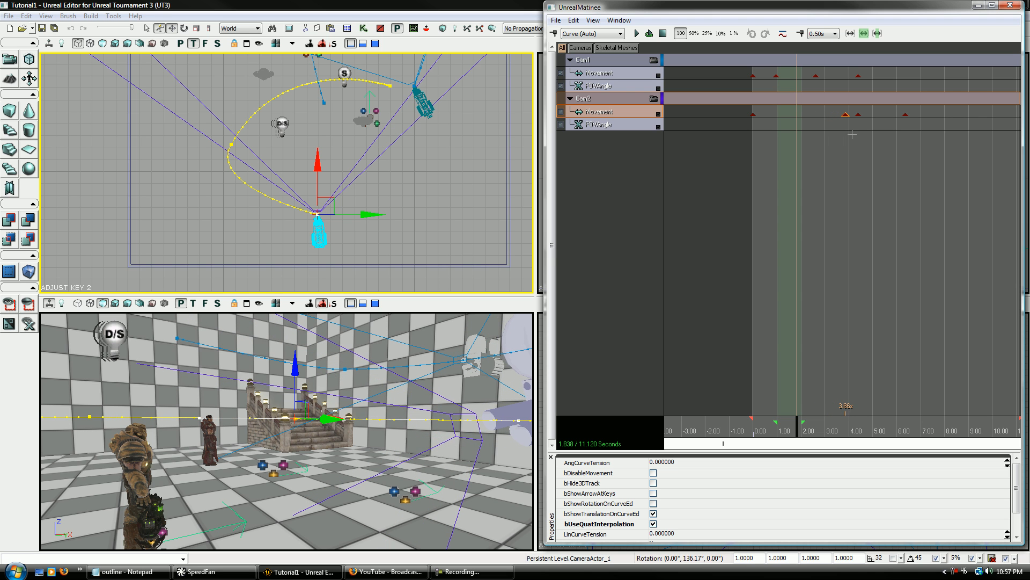
# Scrub between Cam2's first key and its duplicate to check the camera's hold from a shifted perspective view
pyautogui.moveTo(798, 432)
pyautogui.mouseDown()
pyautogui.moveTo(754, 432)
pyautogui.moveTo(798, 431)
pyautogui.mouseUp()
pyautogui.click(638, 117)
pyautogui.moveTo(445, 386); pyautogui.dragTo(450, 349)
pyautogui.moveTo(802, 433); pyautogui.dragTo(821, 423)
pyautogui.click(846, 114)
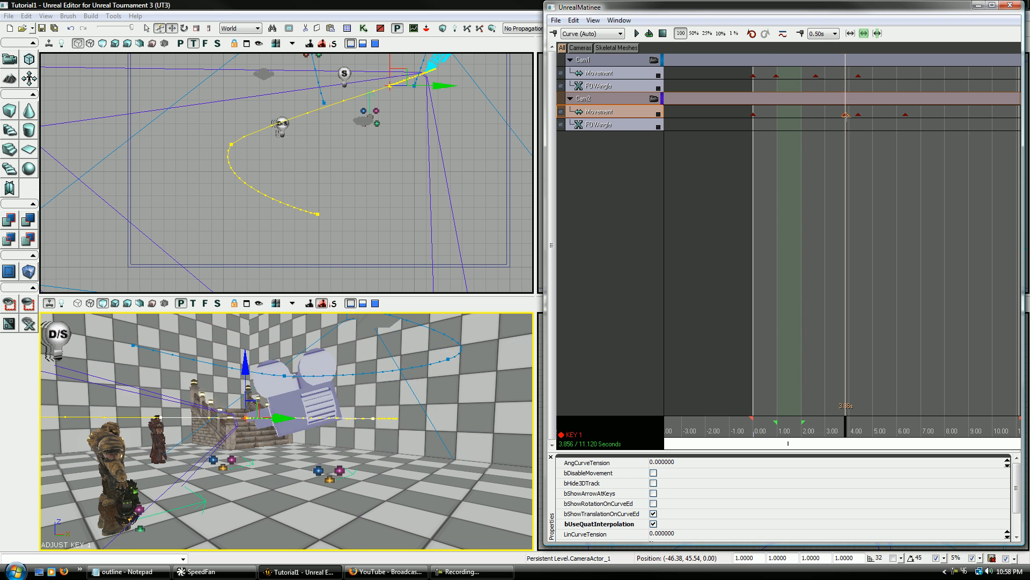
# Look through Cam2 in the perspective view and preview its shot from the start of the timeline
pyautogui.click(655, 99)
pyautogui.click(744, 437)
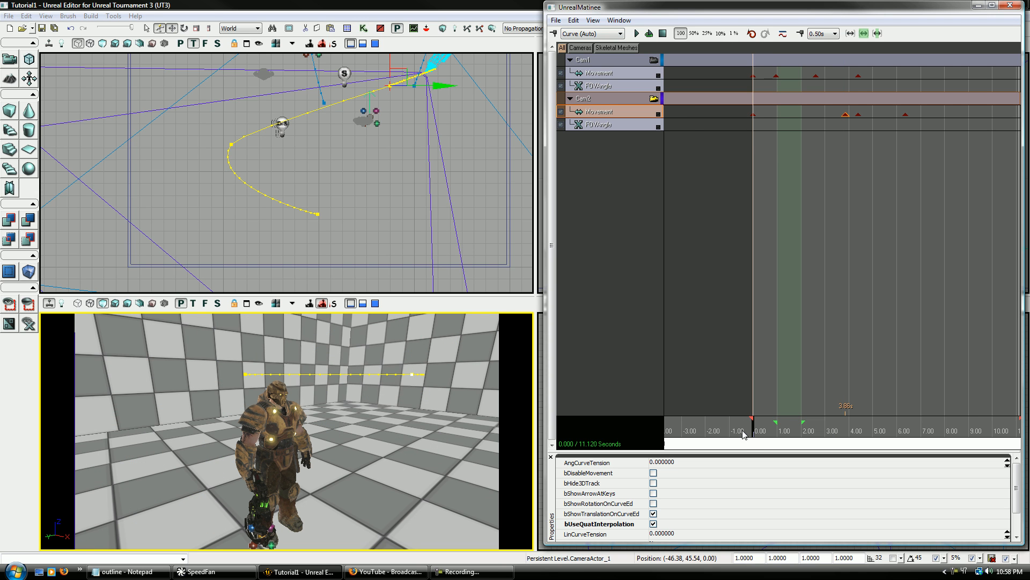
pyautogui.moveTo(430, 183); pyautogui.dragTo(421, 215)
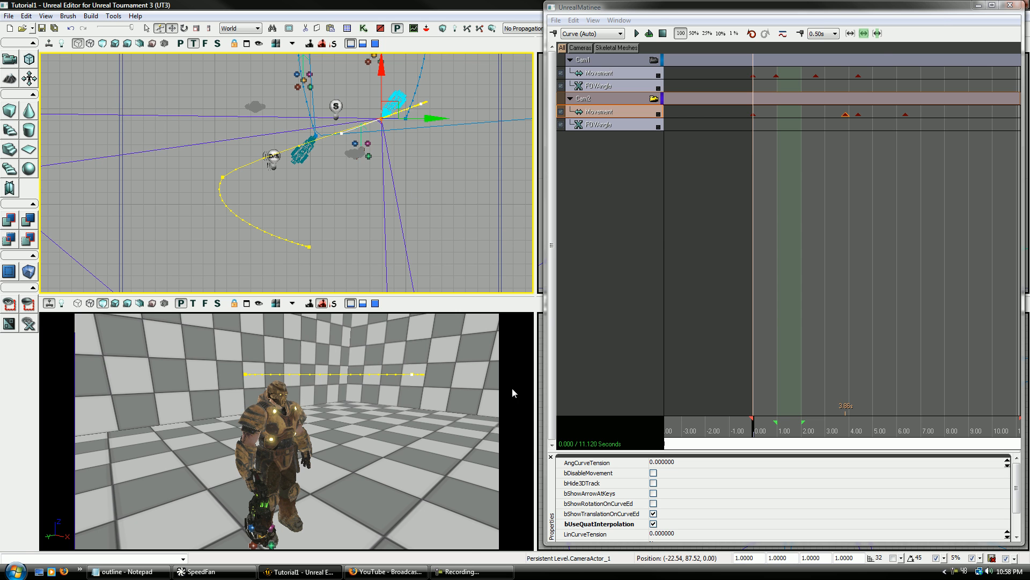
pyautogui.moveTo(942, 10)
pyautogui.mouseDown()
pyautogui.moveTo(384, 55)
pyautogui.moveTo(927, 22)
pyautogui.mouseUp()
pyautogui.moveTo(407, 185); pyautogui.dragTo(389, 190)
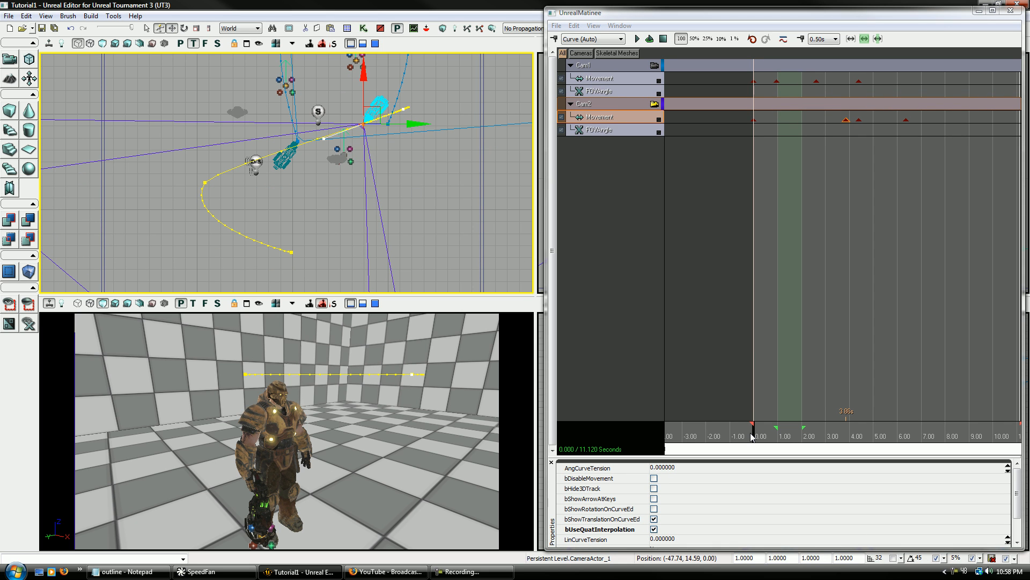
pyautogui.moveTo(756, 440); pyautogui.dragTo(768, 441)
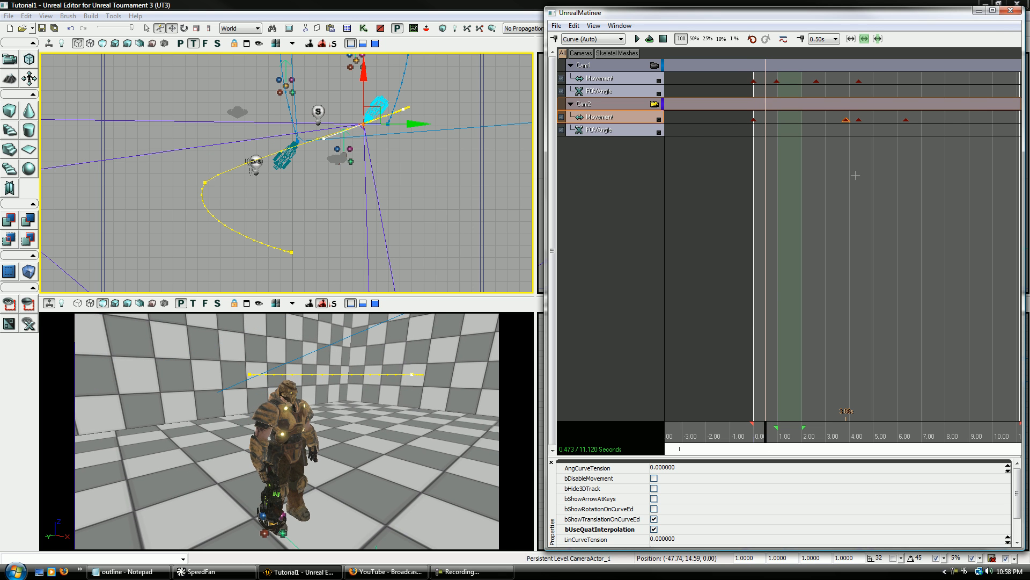
# Compare Cam2's view at the keys at 0, 3.86 and 4.39 seconds and scrub between them to check for drift
pyautogui.click(754, 121)
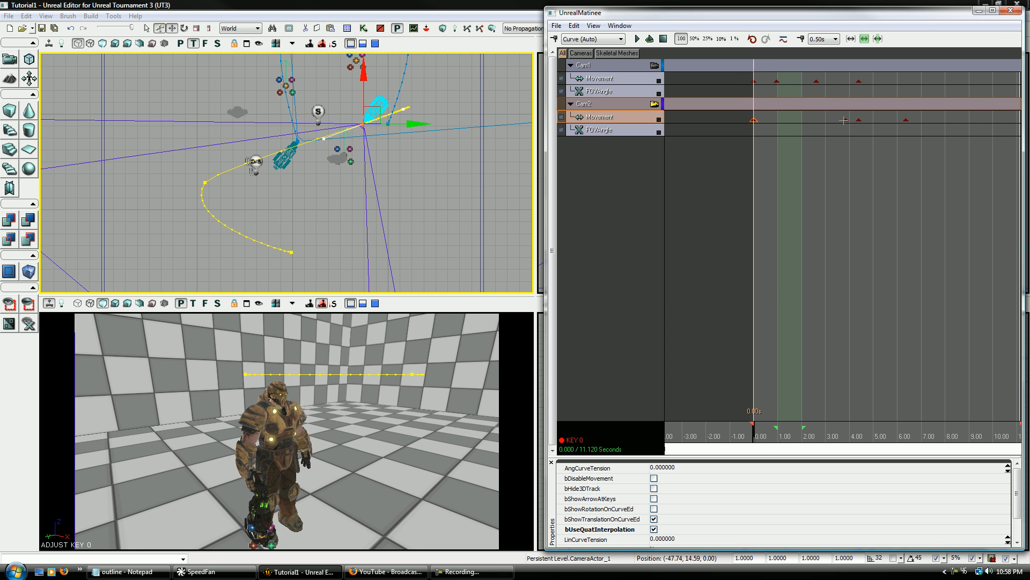
pyautogui.click(845, 120)
pyautogui.click(754, 120)
pyautogui.click(845, 120)
pyautogui.click(754, 119)
pyautogui.moveTo(754, 441); pyautogui.dragTo(860, 430)
pyautogui.click(858, 119)
pyautogui.moveTo(860, 435); pyautogui.dragTo(774, 425)
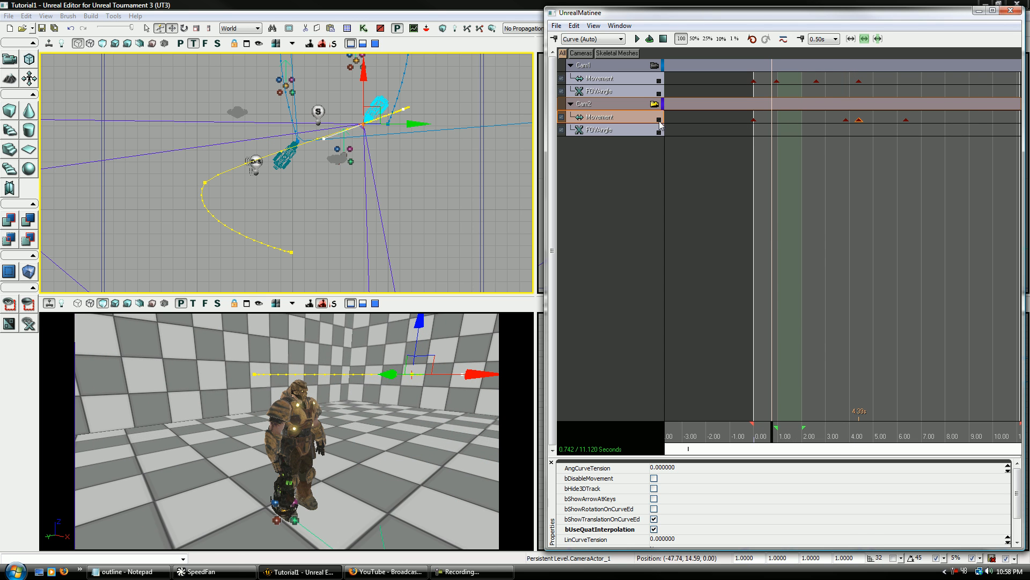
# Show Cam2's movement curve in the Curve Editor, select its curve points to inspect their tangents, and close the editor
pyautogui.click(555, 26)
pyautogui.moveTo(593, 26)
pyautogui.click(615, 98)
pyautogui.scroll(-20, 822, 163)
pyautogui.scroll(-10, 877, 172)
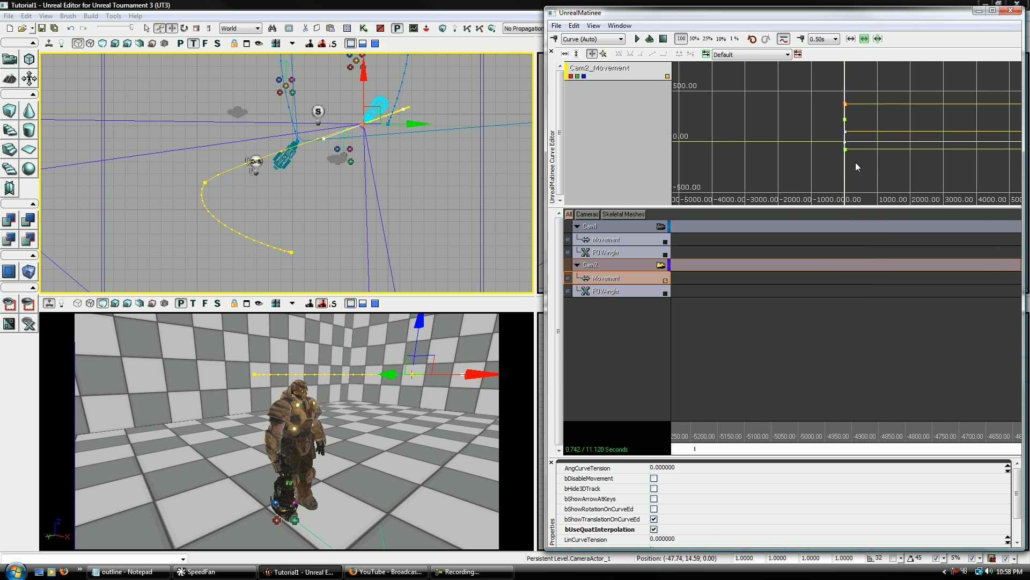
pyautogui.keyDown('ctrl'); pyautogui.keyDown('alt'); pyautogui.moveTo(819, 83); pyautogui.dragTo(817, 86); pyautogui.keyUp('alt'); pyautogui.keyUp('ctrl')
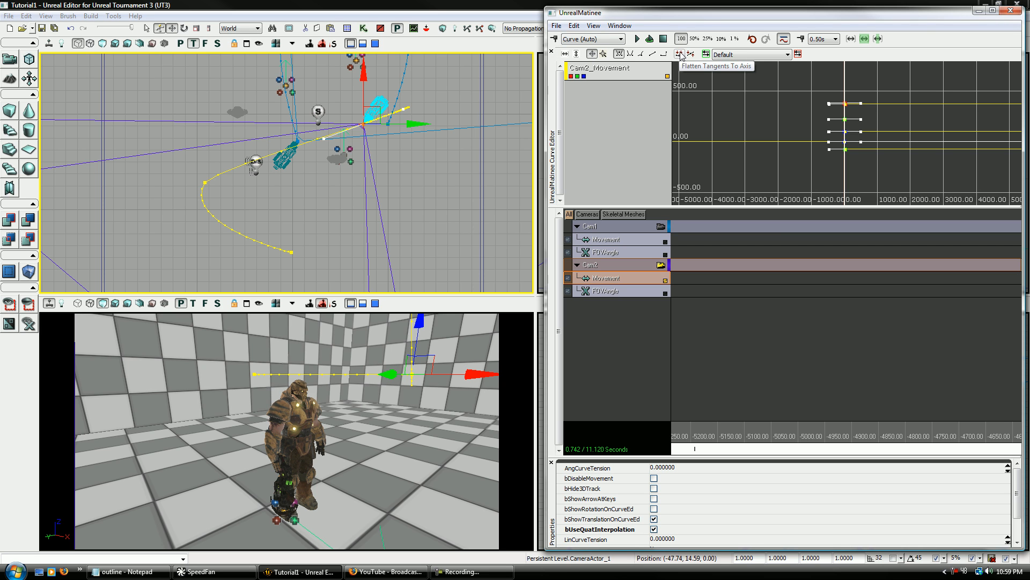
pyautogui.click(552, 52)
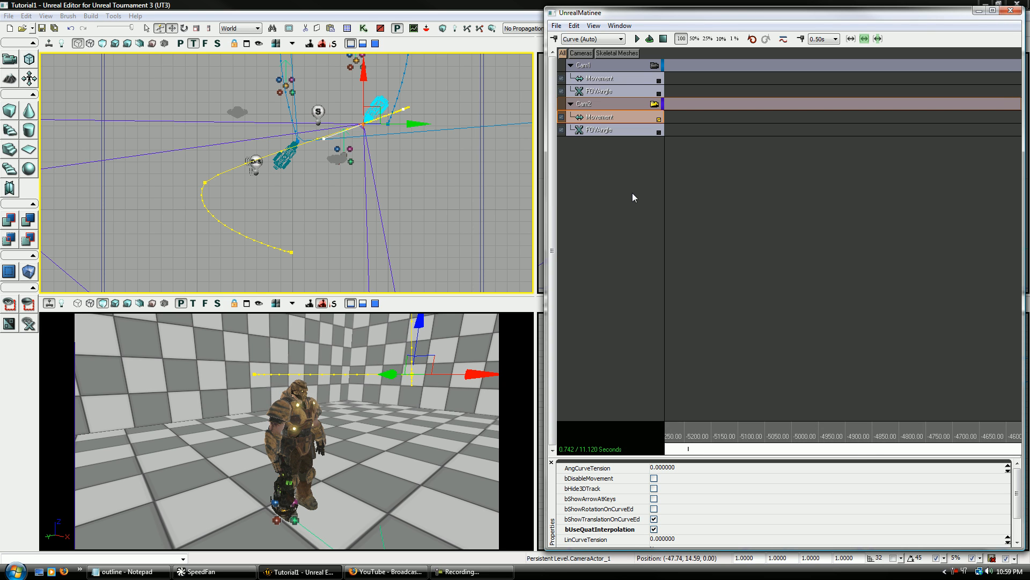
# Preview Cam2's shot to about 2 seconds, stop looking through its camera, and close the Matinee editor
pyautogui.scroll(15, 818, 427)
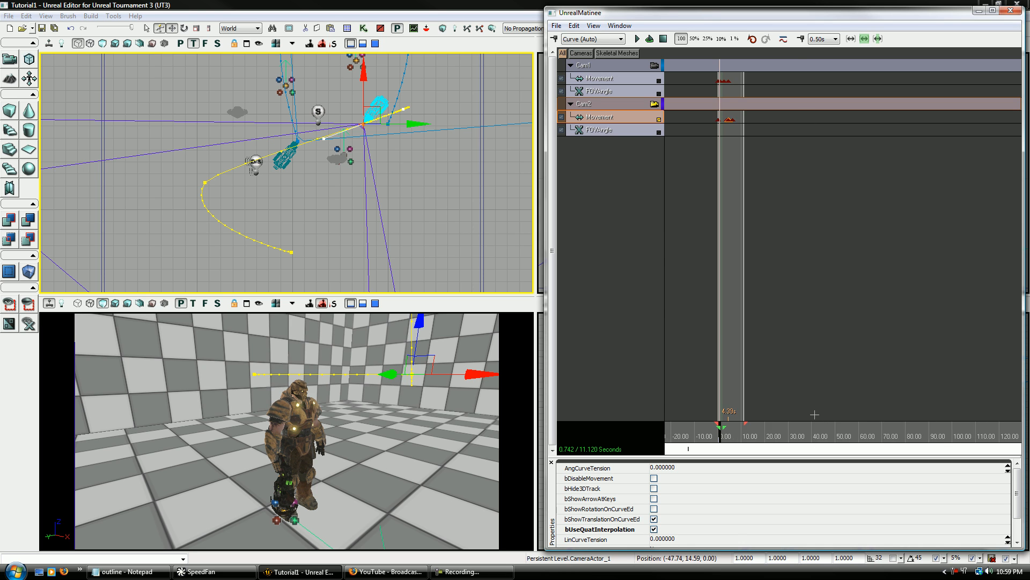
pyautogui.scroll(6, 691, 436)
pyautogui.scroll(-6, 706, 427)
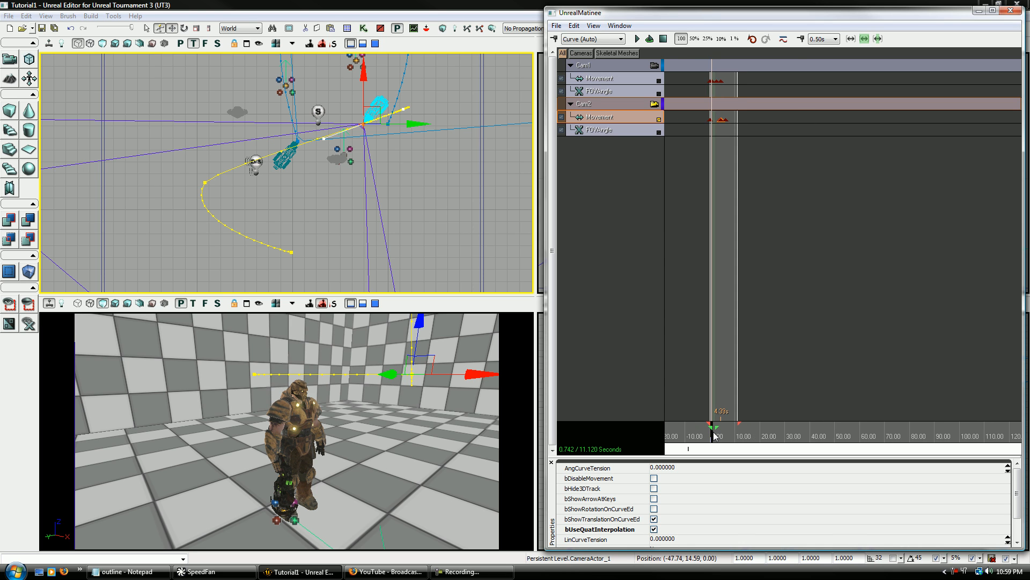
pyautogui.click(714, 434)
pyautogui.scroll(16, 715, 437)
pyautogui.scroll(-1, 835, 427)
pyautogui.moveTo(841, 432)
pyautogui.mouseDown()
pyautogui.moveTo(773, 440)
pyautogui.moveTo(967, 430)
pyautogui.moveTo(855, 429)
pyautogui.mouseUp()
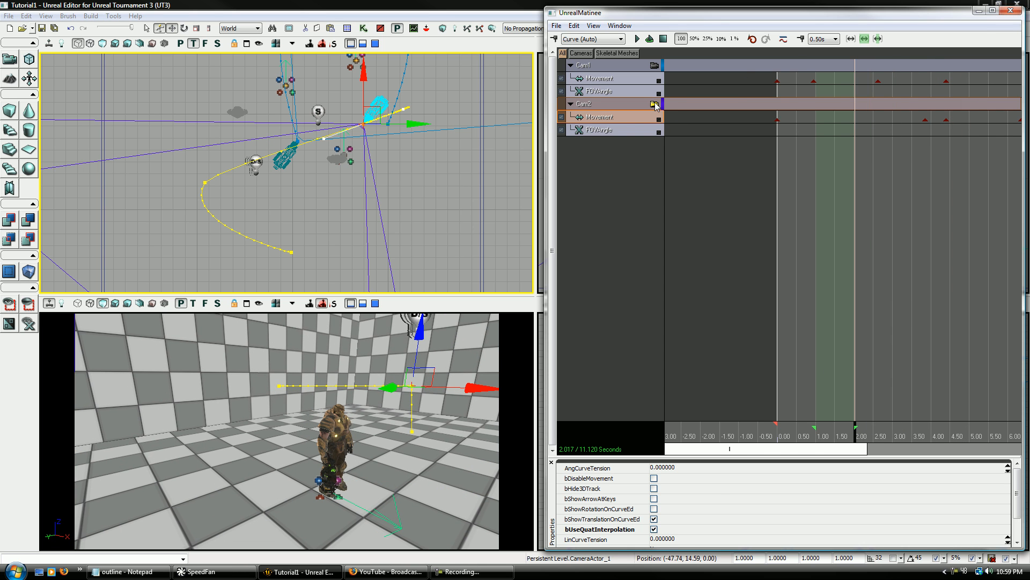
pyautogui.click(654, 104)
pyautogui.click(1011, 10)
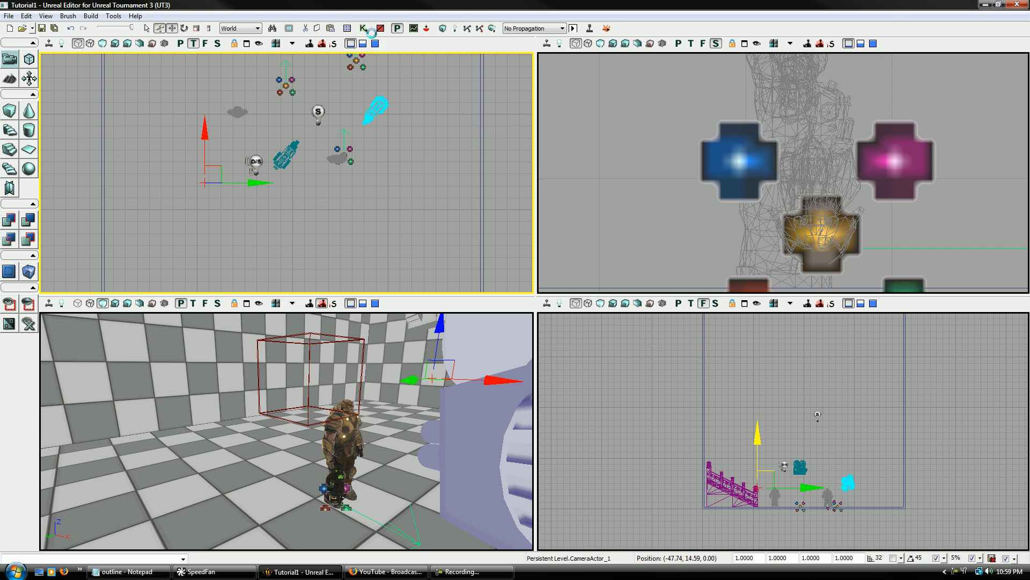
# Select the CameraActor class, add a third CameraActor on the floor near the armored character, and raise it to about the other cameras' height
pyautogui.click(347, 28)
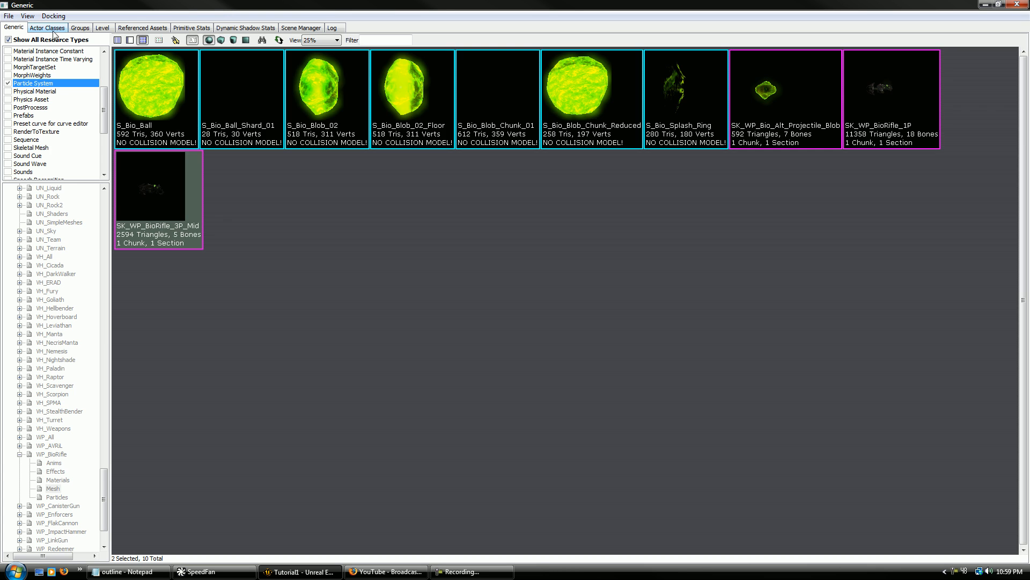
pyautogui.click(47, 27)
pyautogui.click(55, 83)
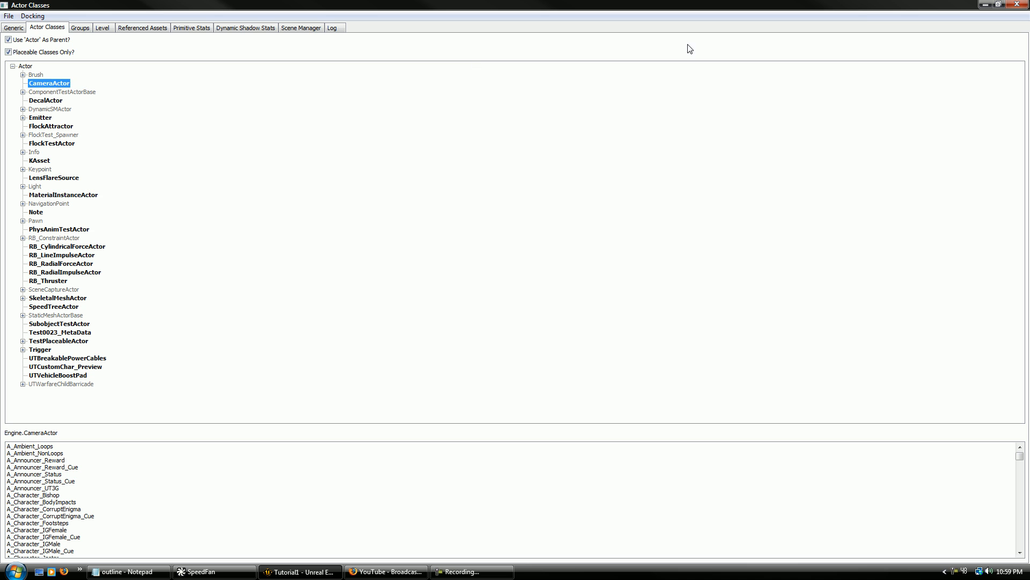
pyautogui.click(1017, 5)
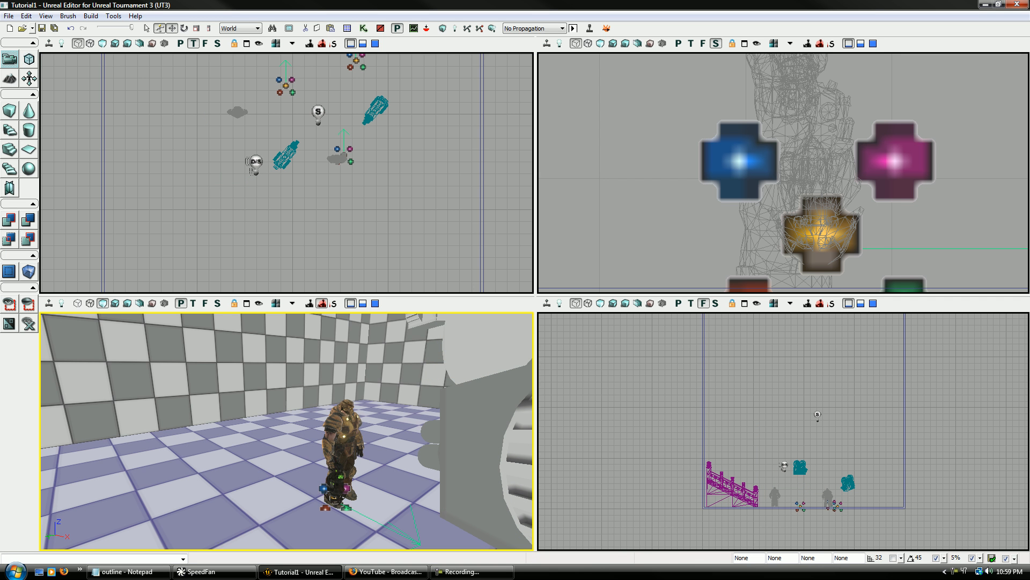
pyautogui.rightClick(222, 543)
pyautogui.click(279, 416)
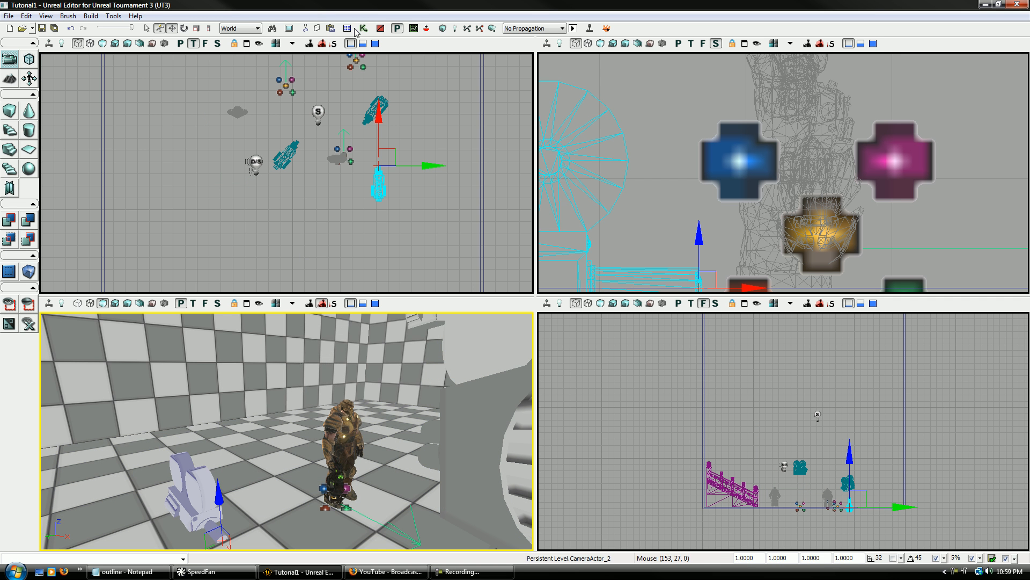
pyautogui.moveTo(219, 494); pyautogui.dragTo(205, 328)
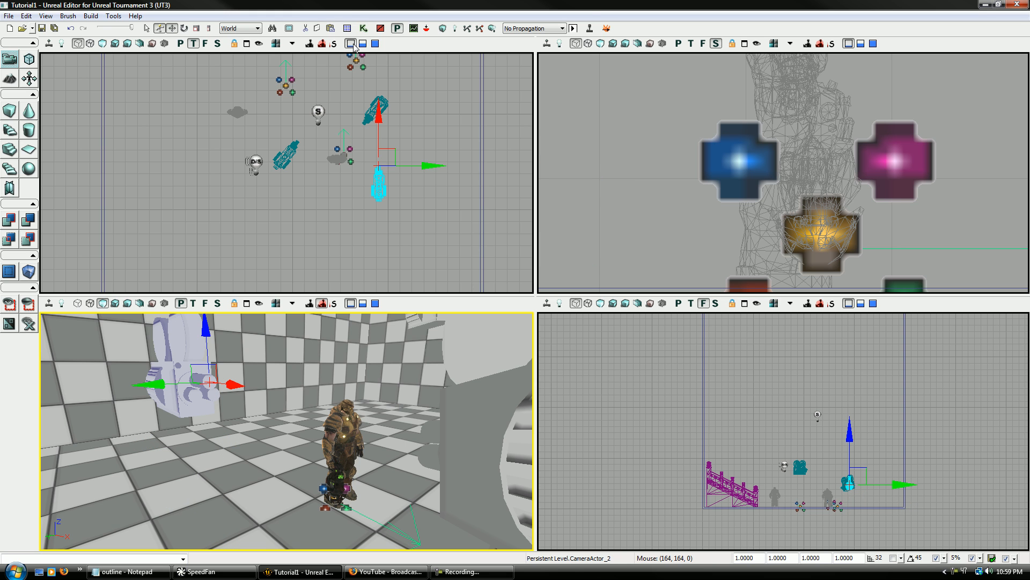
# Reopen the Matinee, close the Kismet window, and add a new camera group named Cam3 for the third CameraActor
pyautogui.click(363, 28)
pyautogui.click(369, 171)
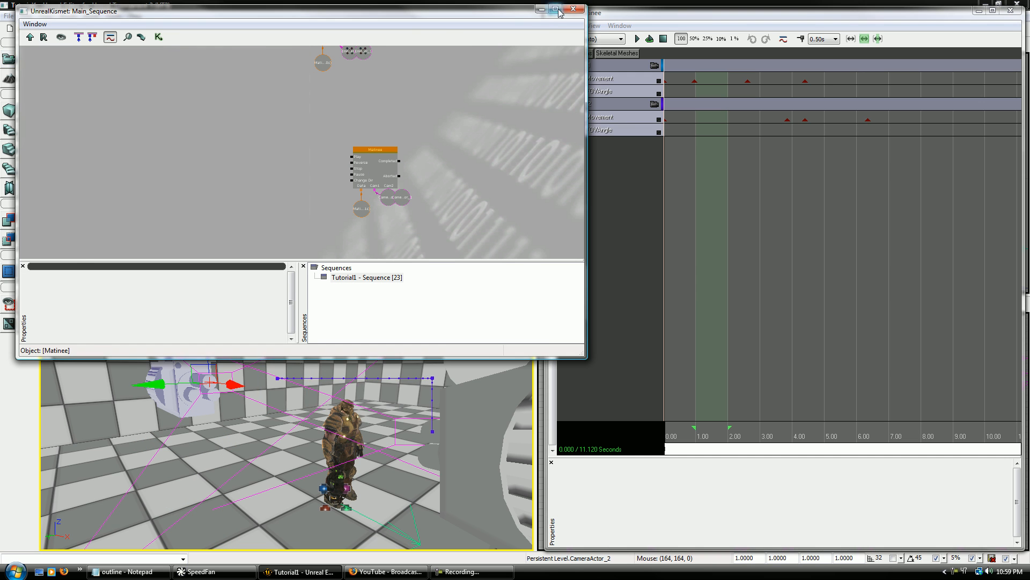
pyautogui.click(572, 9)
pyautogui.rightClick(576, 215)
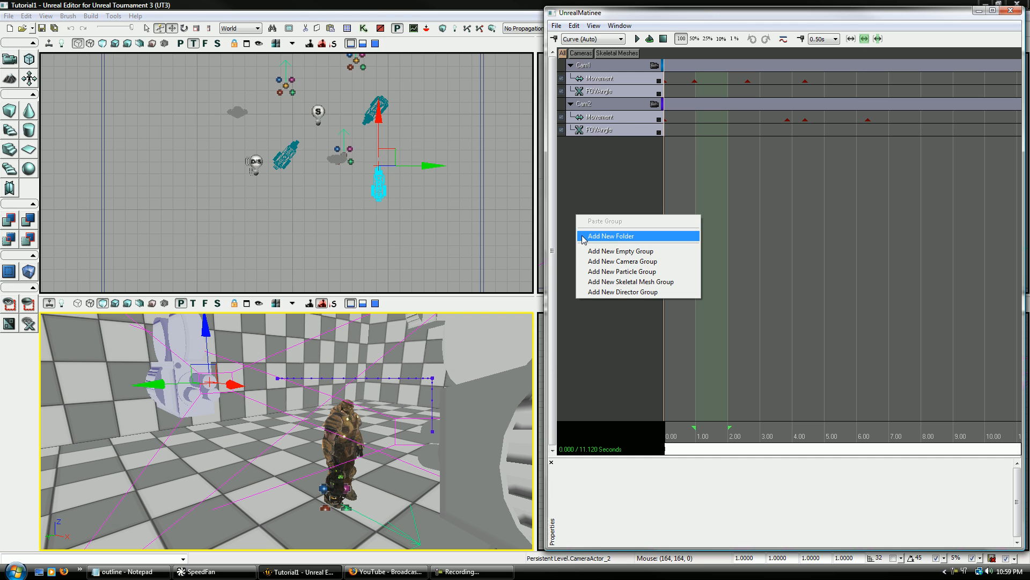
pyautogui.click(617, 261)
pyautogui.write('Cam3')
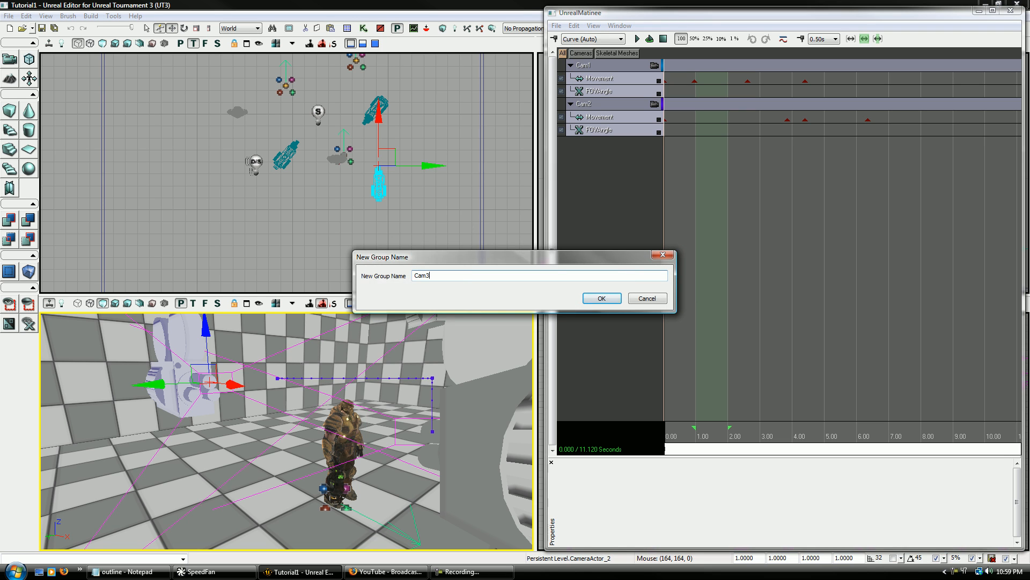
pyautogui.press('Return')
# Enable bUseQuatInterpolation on Cam3's Movement track and set the initial interpolation mode for new keys to Linear
pyautogui.click(634, 157)
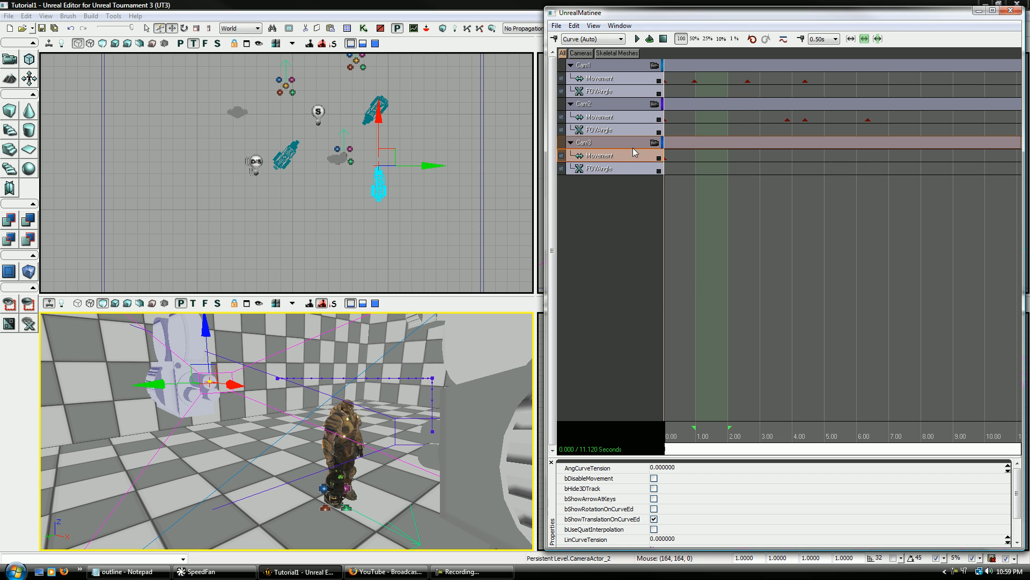
pyautogui.click(653, 529)
pyautogui.click(592, 39)
pyautogui.click(585, 72)
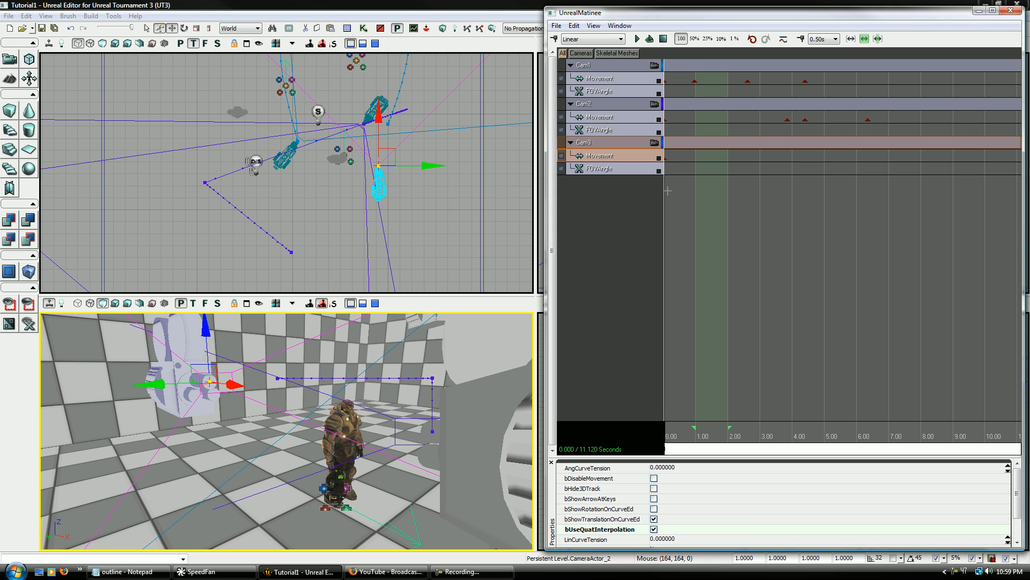
# Add a Cam3 movement key at 3.86 seconds, matching the time of Cam2's second key, without moving the camera
pyautogui.click(665, 158)
pyautogui.click(730, 182)
pyautogui.click(666, 160)
pyautogui.scroll(-3, 703, 218)
pyautogui.scroll(7, 874, 203)
pyautogui.scroll(-2, 837, 290)
pyautogui.click(781, 448)
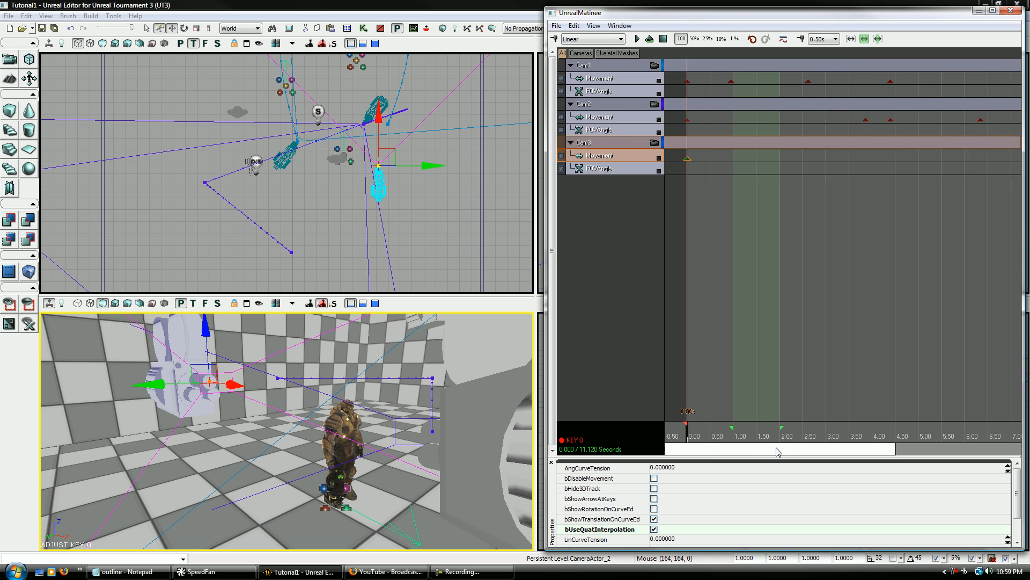
pyautogui.click(851, 120)
pyautogui.click(628, 168)
pyautogui.click(632, 159)
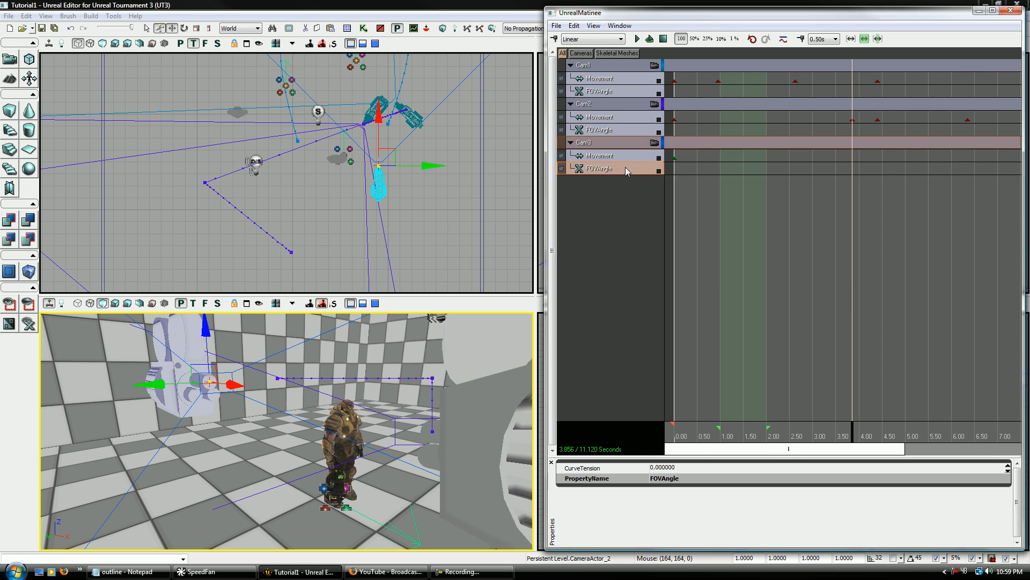
pyautogui.press('Return')
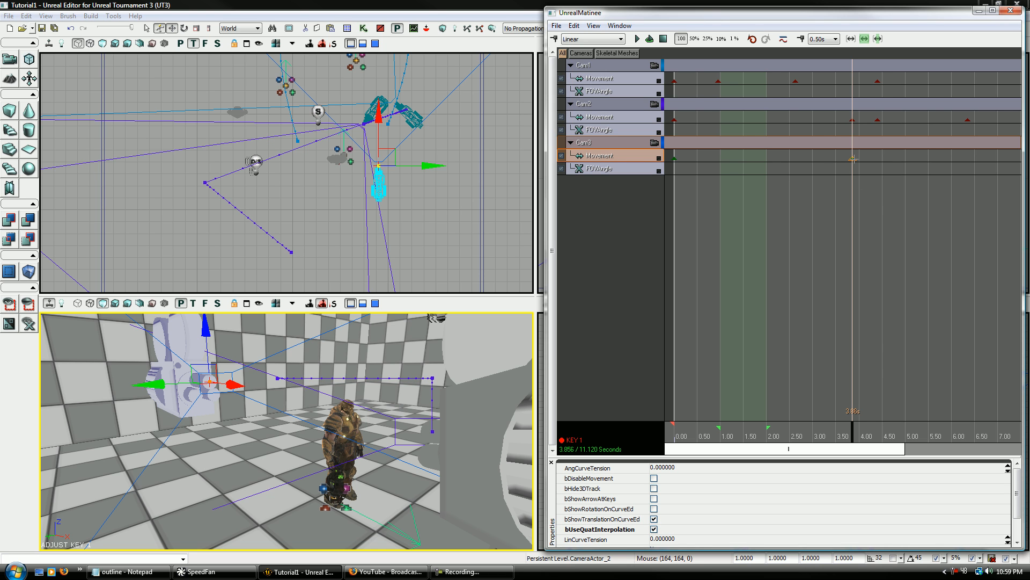
# Add a Cam3 movement key at Cam2's 4.39-second key and move the camera by about -172, -444 units in the top view
pyautogui.click(879, 120)
pyautogui.click(636, 158)
pyautogui.press('Return')
pyautogui.moveTo(329, 231); pyautogui.dragTo(182, 266)
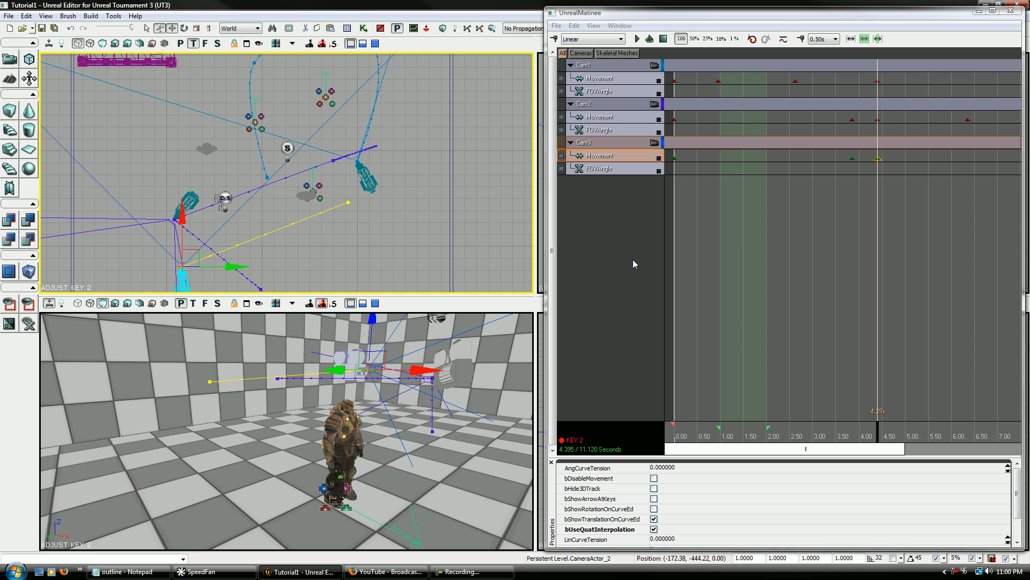
# Select Cam2's 3.86-second key, scrub back to about 0.86 seconds, and compare the shots through Cam2 and Cam3
pyautogui.click(853, 120)
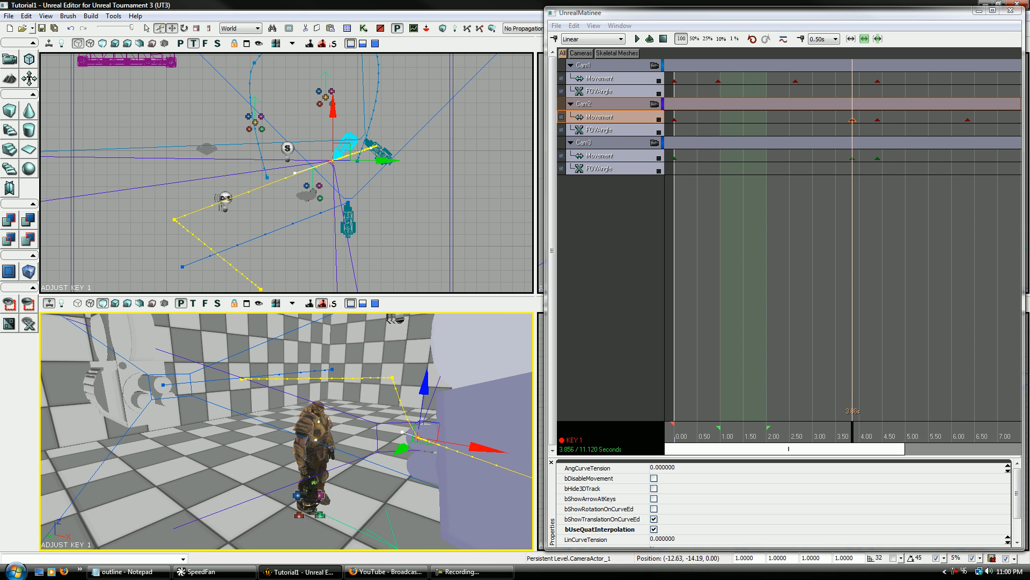
pyautogui.moveTo(844, 436); pyautogui.dragTo(714, 393)
pyautogui.click(656, 104)
pyautogui.click(655, 142)
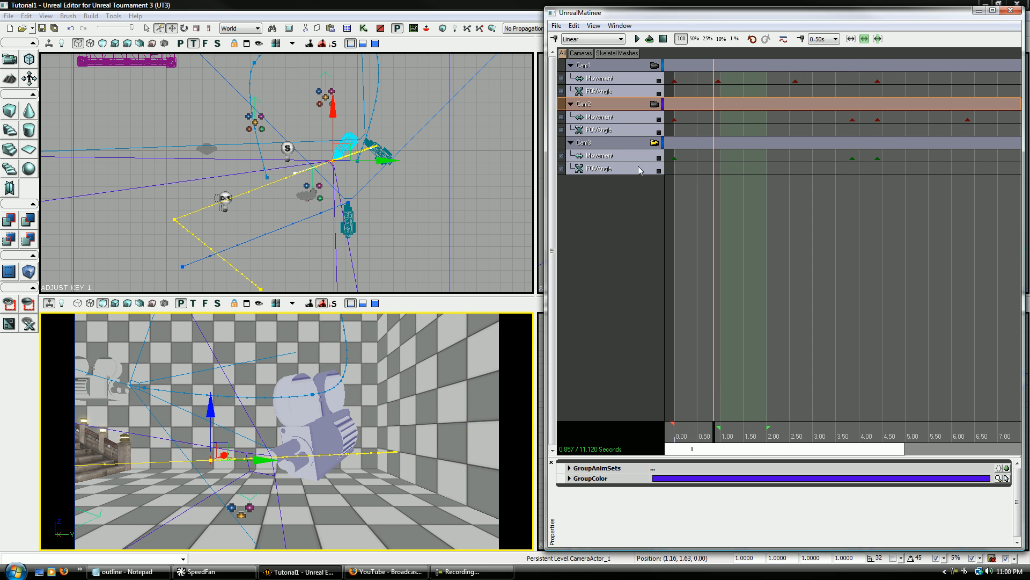
# Show the Curve Editor, enlarge its area, and examine the shape of Cam2's movement curve around its keys
pyautogui.click(593, 25)
pyautogui.click(611, 105)
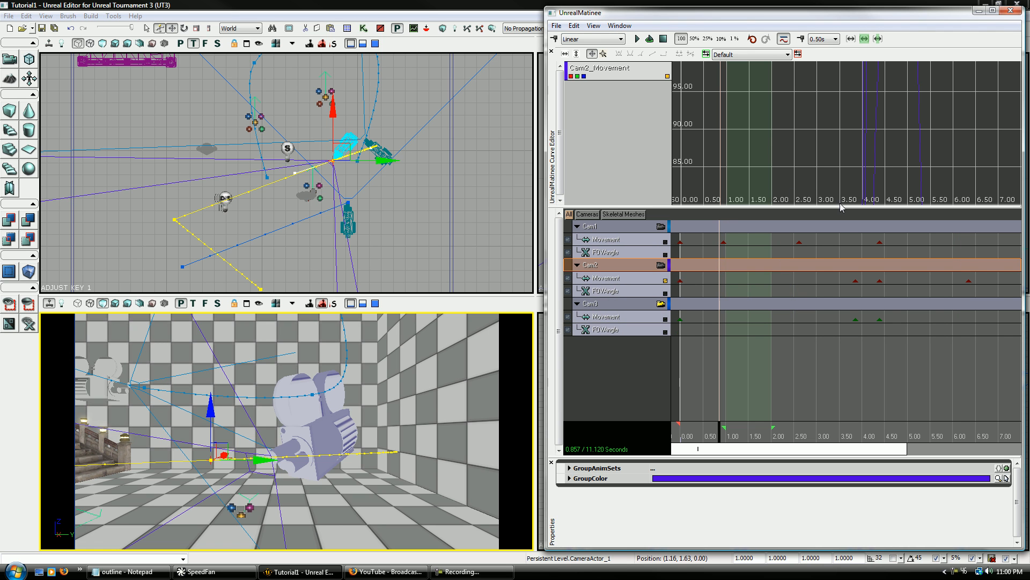
pyautogui.moveTo(839, 204); pyautogui.dragTo(837, 369)
pyautogui.scroll(-3, 828, 217)
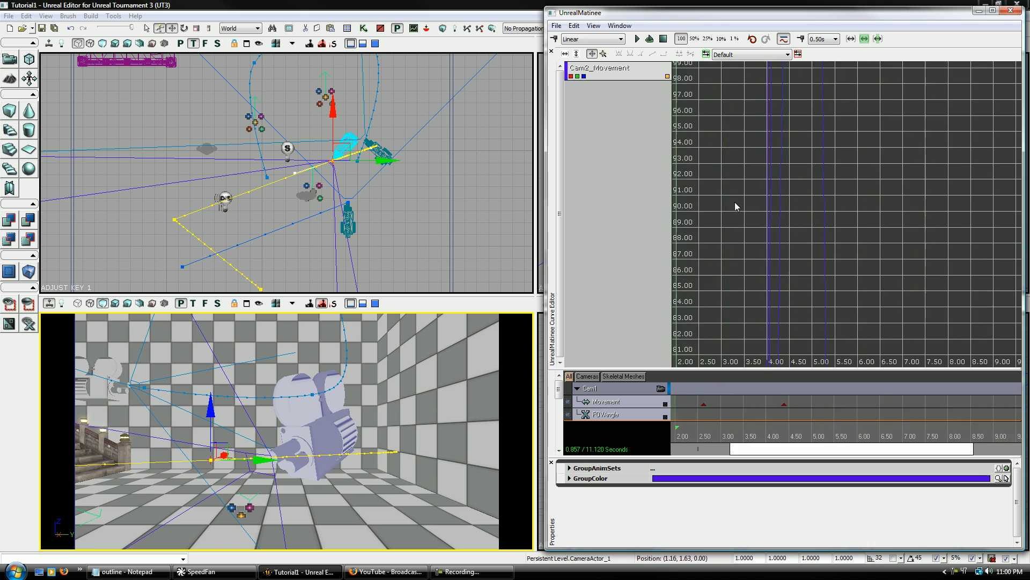
pyautogui.scroll(6, 828, 218)
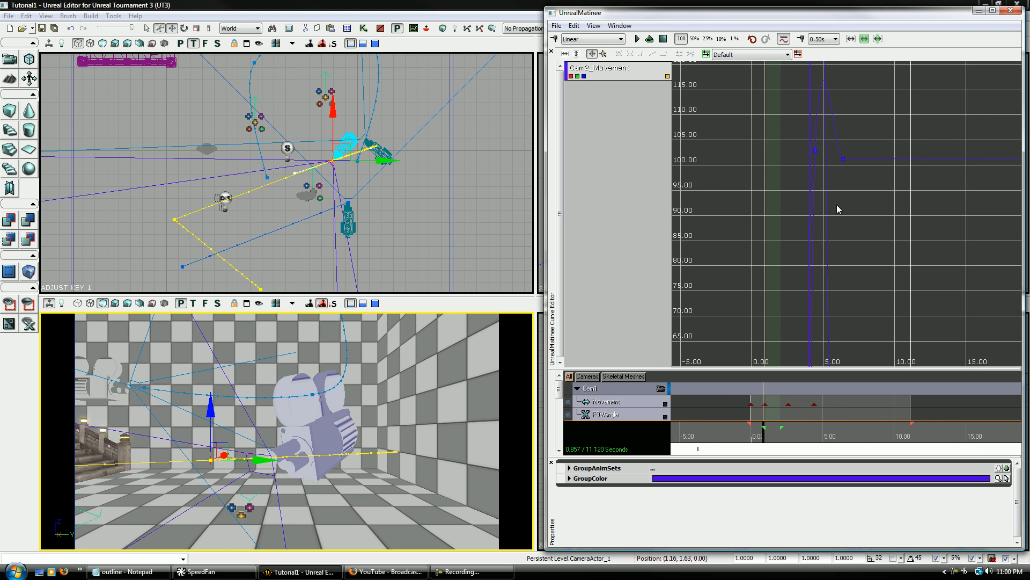
pyautogui.moveTo(837, 206); pyautogui.dragTo(843, 298)
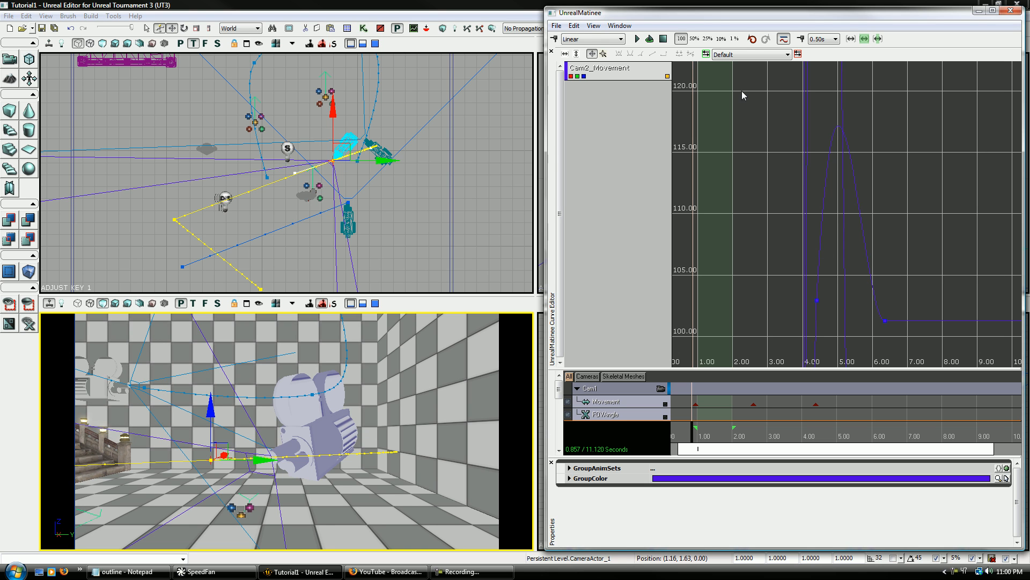
# Replace Cam2's movement curve with Cam3's in the Curve Editor and examine its linear segments at the 3.86 and 4.39-second keys
pyautogui.moveTo(591, 366); pyautogui.dragTo(591, 266)
pyautogui.click(666, 339)
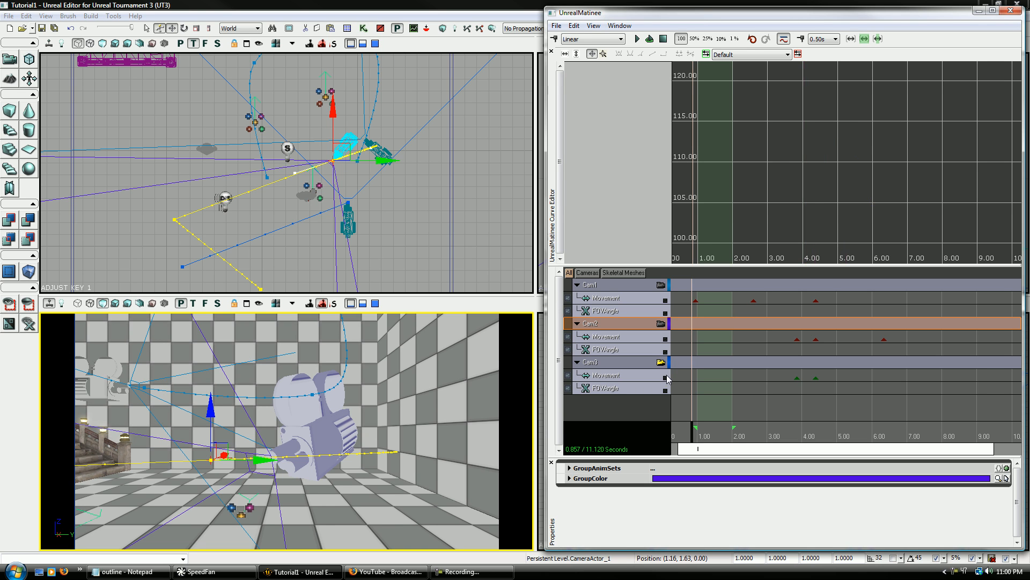
pyautogui.click(665, 378)
pyautogui.scroll(-5, 839, 194)
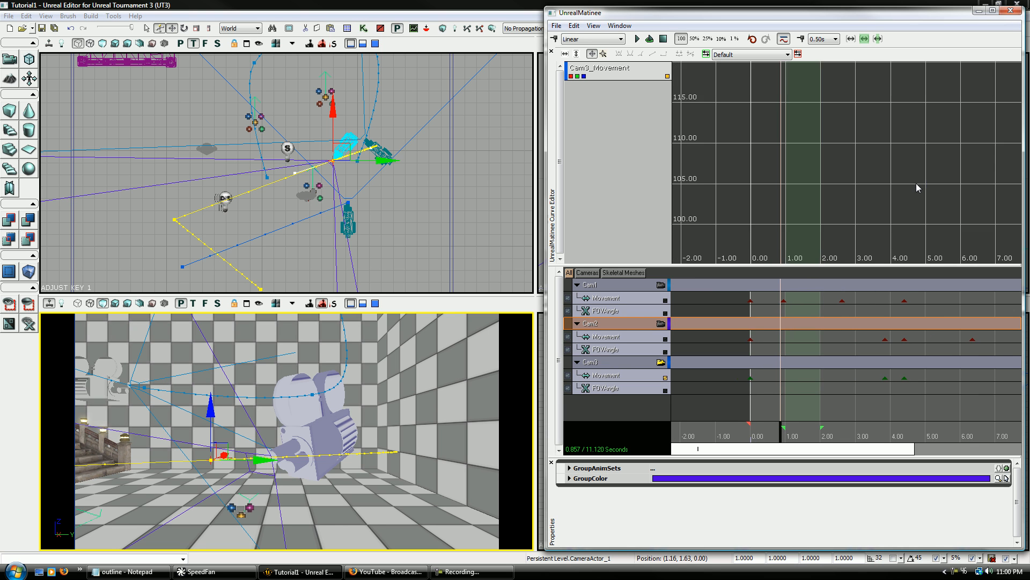
pyautogui.scroll(-5, 875, 177)
pyautogui.scroll(5, 863, 202)
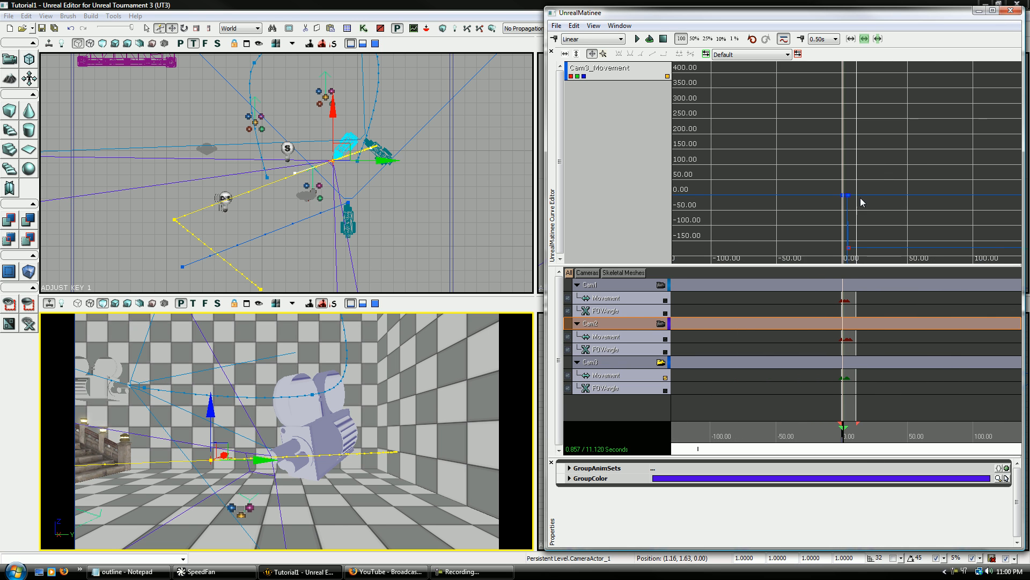
pyautogui.scroll(2, 846, 228)
pyautogui.scroll(2, 841, 193)
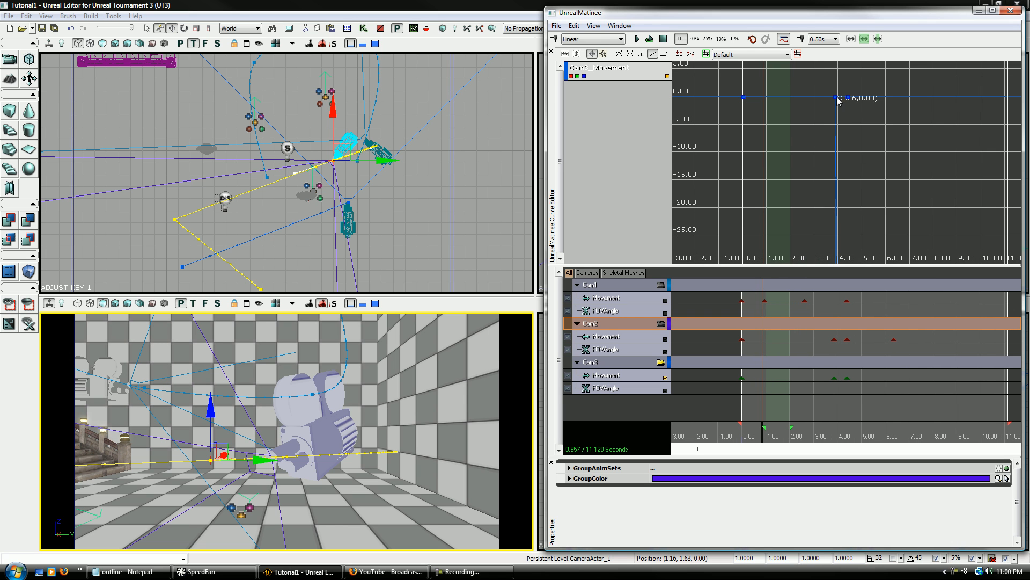
pyautogui.scroll(-2, 853, 224)
pyautogui.scroll(-1, 859, 231)
pyautogui.scroll(-4, 858, 230)
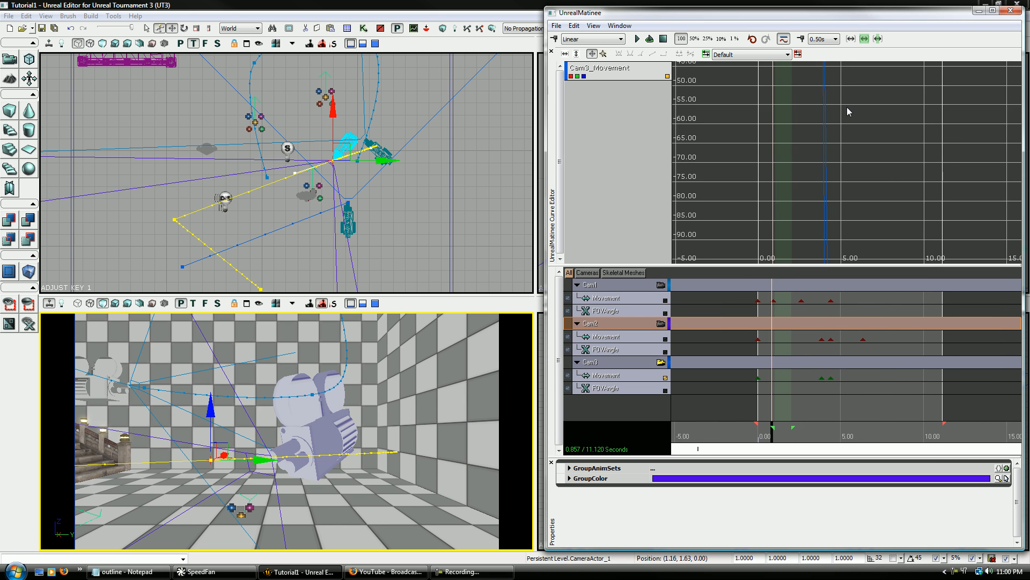
pyautogui.scroll(3, 805, 179)
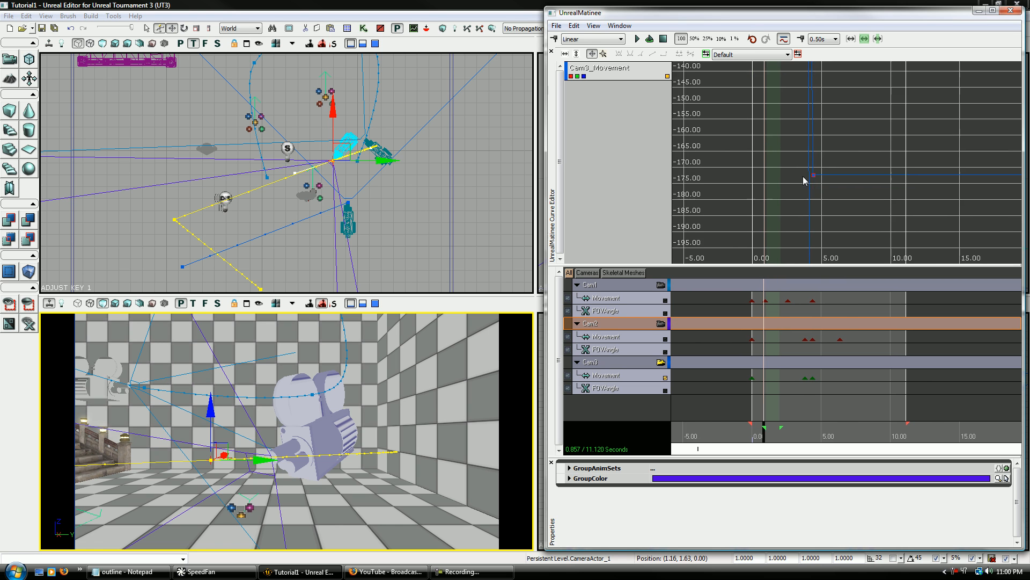